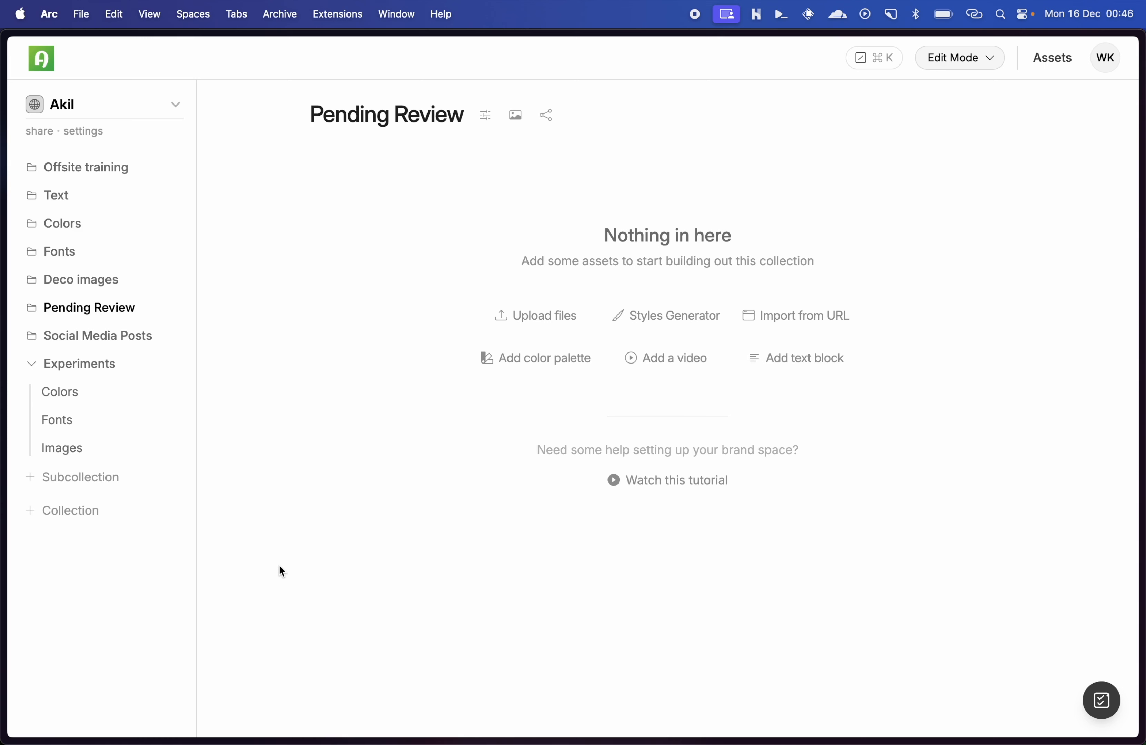
Step: Look through the Deco images, Experiments and Social Media Posts collections, and return to the Pending Review collection
left_click(83, 281)
left_click(66, 252)
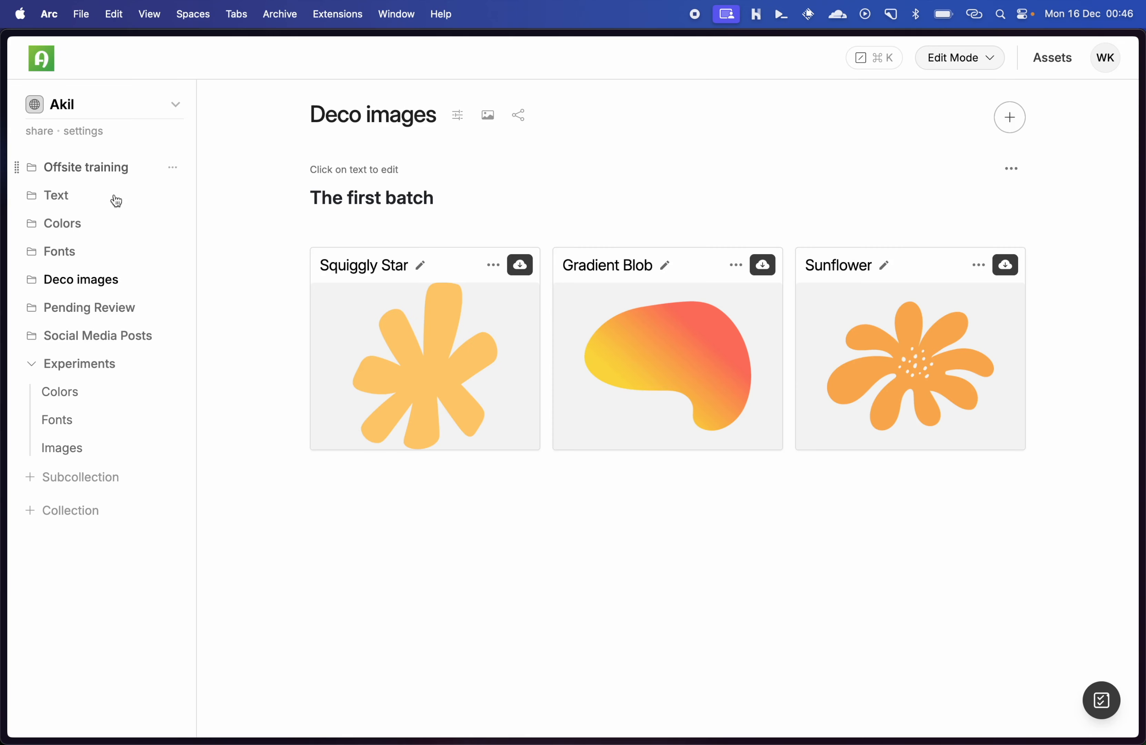
left_click(68, 367)
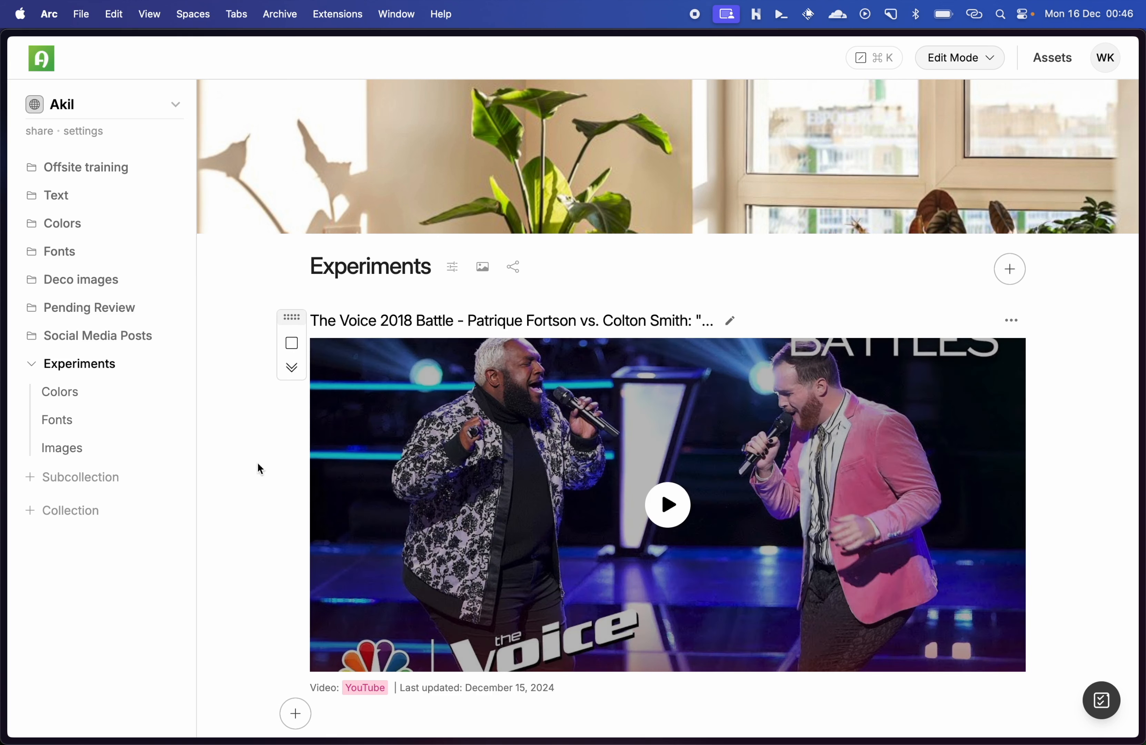
left_click(79, 339)
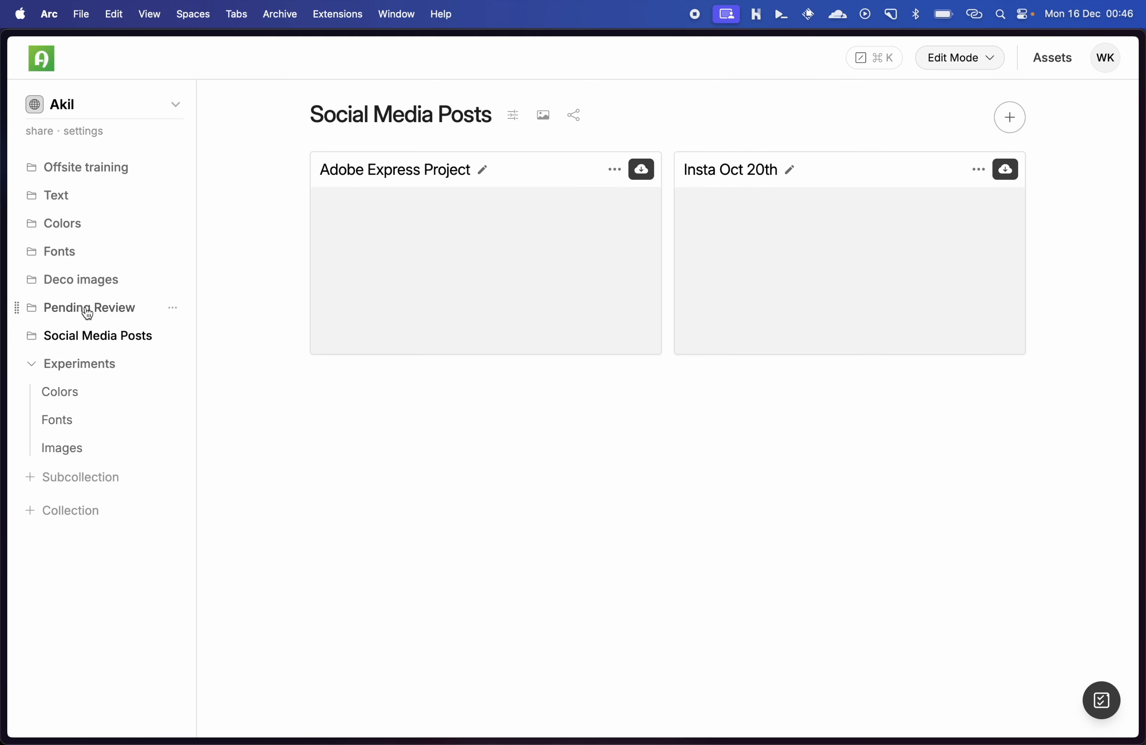
left_click(89, 310)
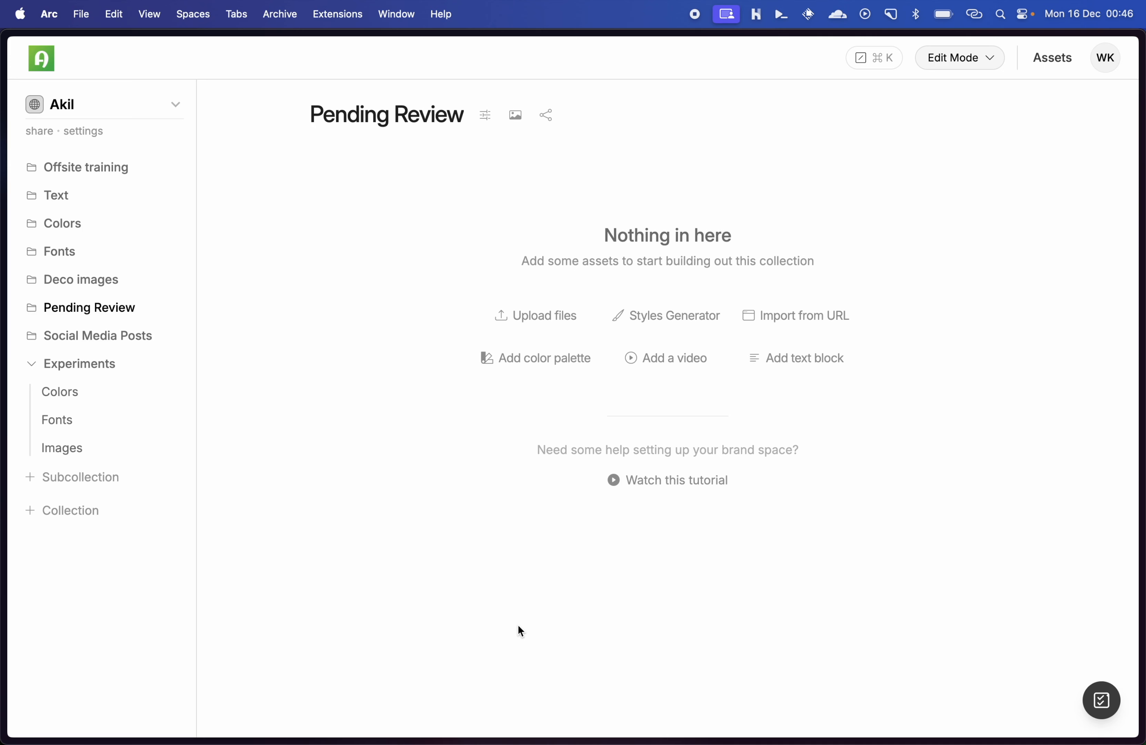
Step: Add the YouTube video watch?v=3gXoCGxwEDQ&t=233s as a video asset in the Pending Review collection
left_click(659, 357)
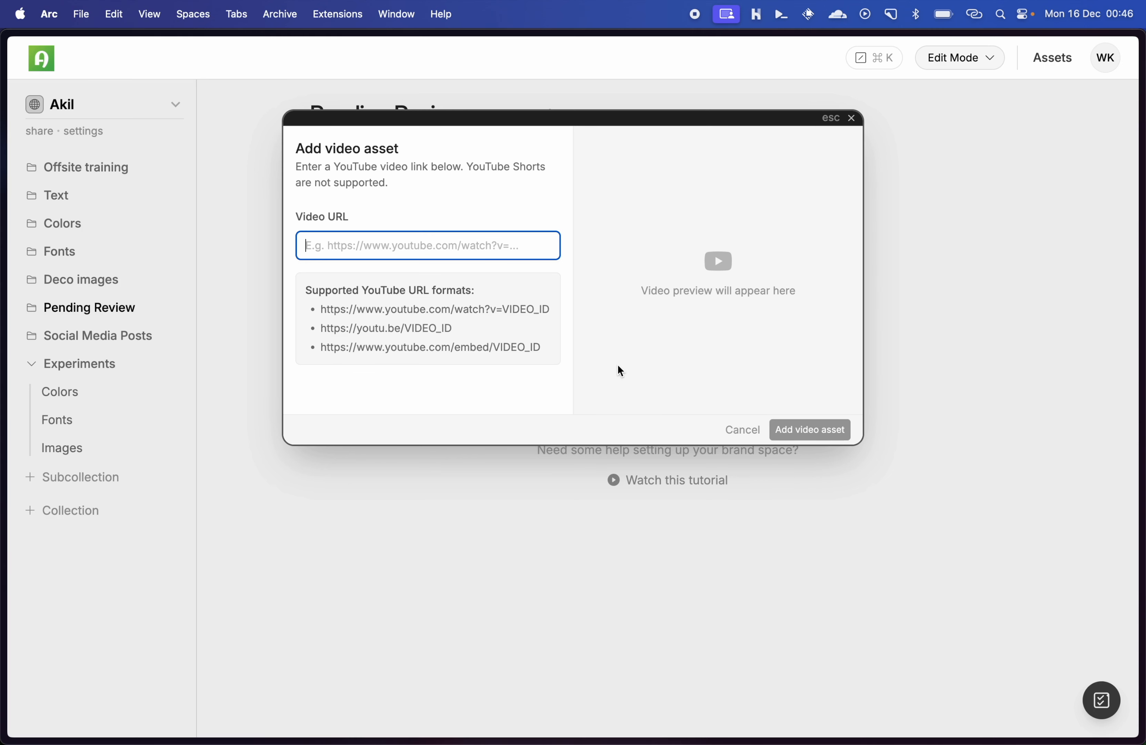
type("https://www.youtube.com/watch?v=3gXoCGxwEDQ&t=233s")
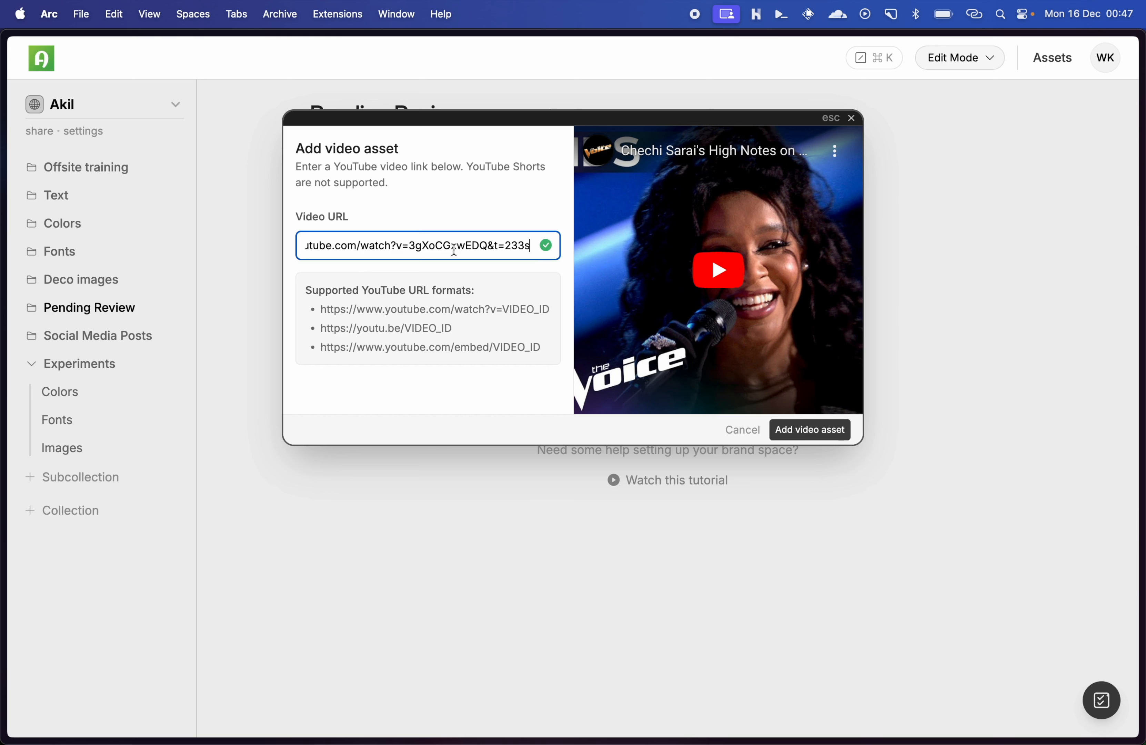
left_click(399, 242)
type("s")
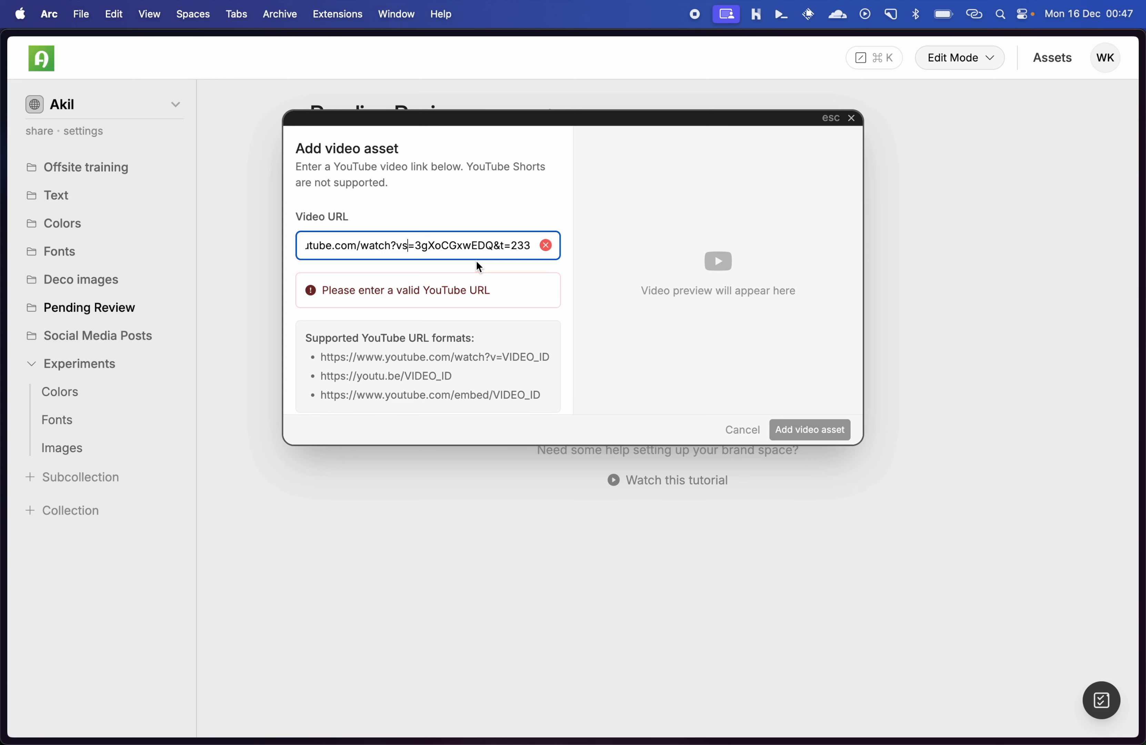
key("BackSpace")
key("super+Right")
type("s")
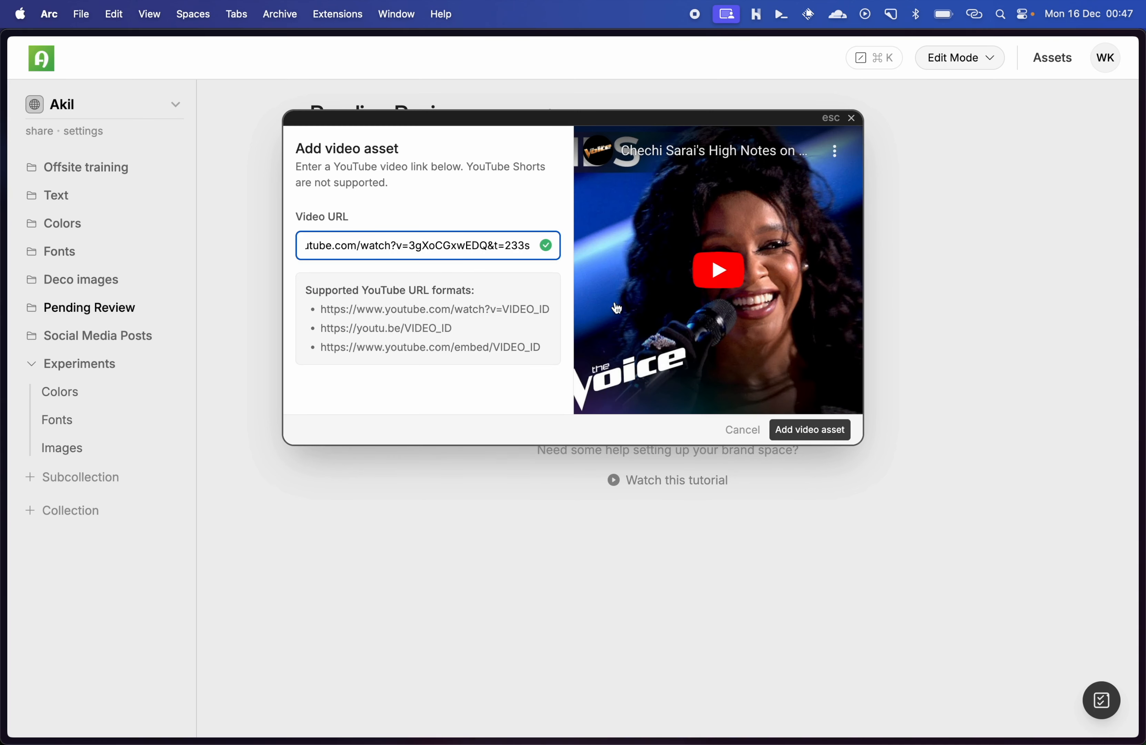
left_click(812, 431)
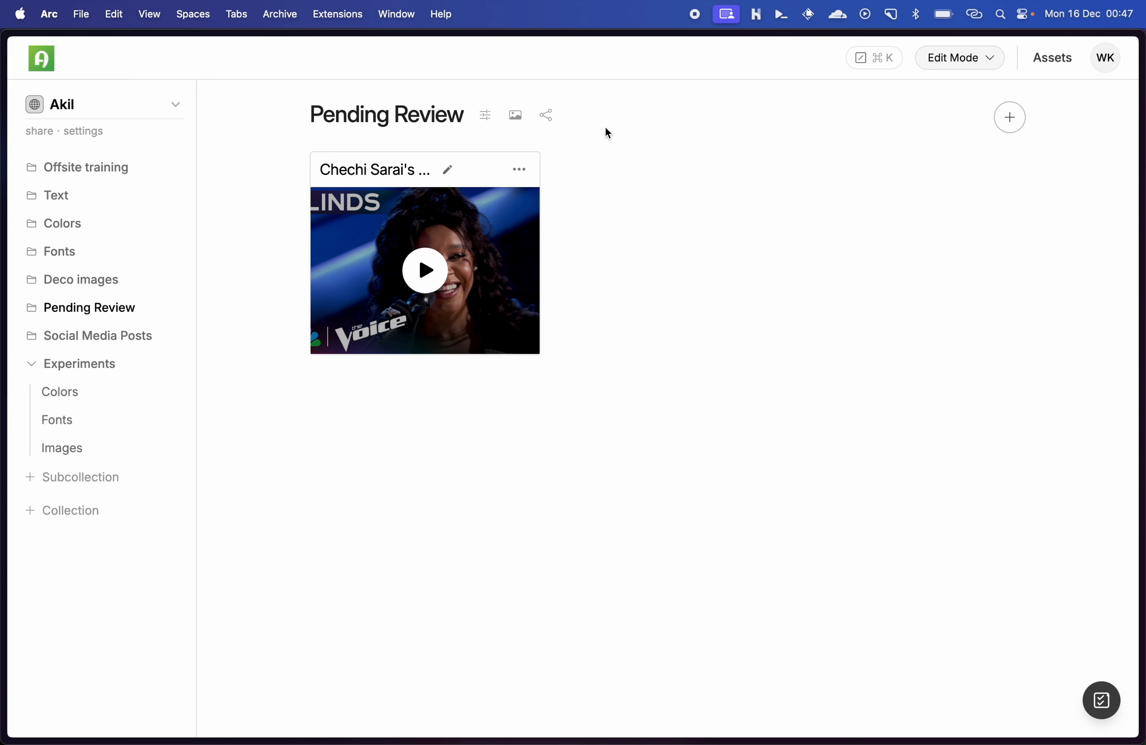
Step: Switch the Pending Review collection to the list layout and preview the added YouTube video
key("super+k")
type("li")
key("Return")
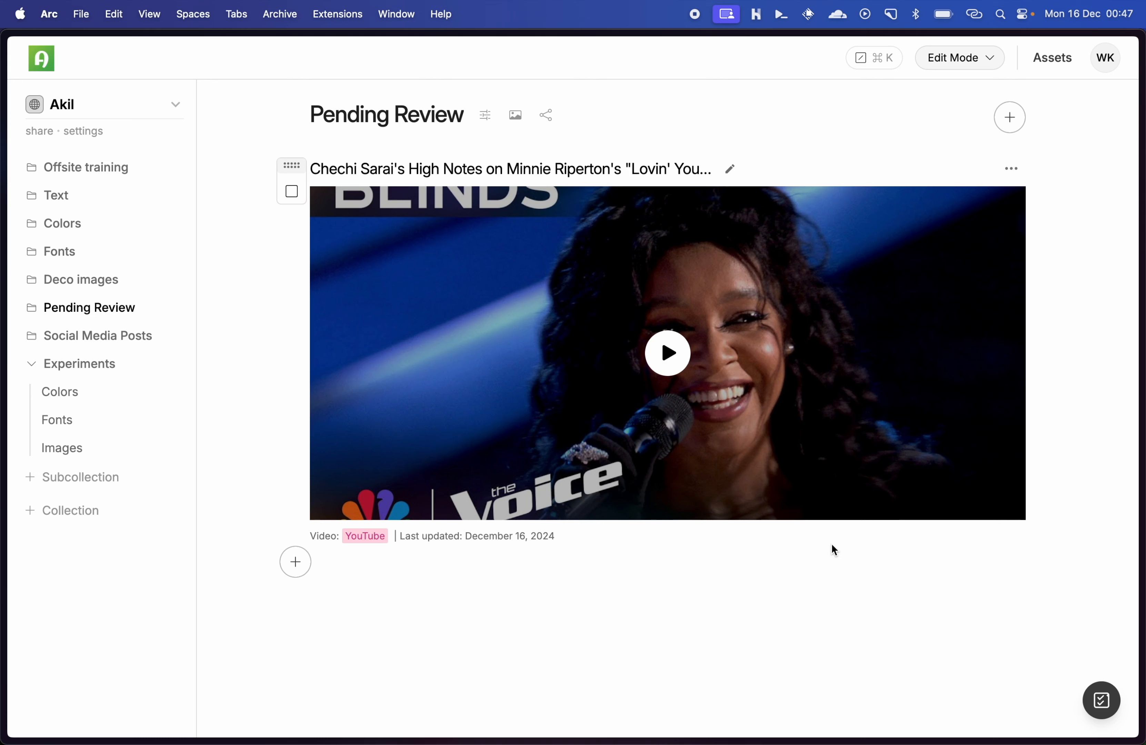
left_click(670, 358)
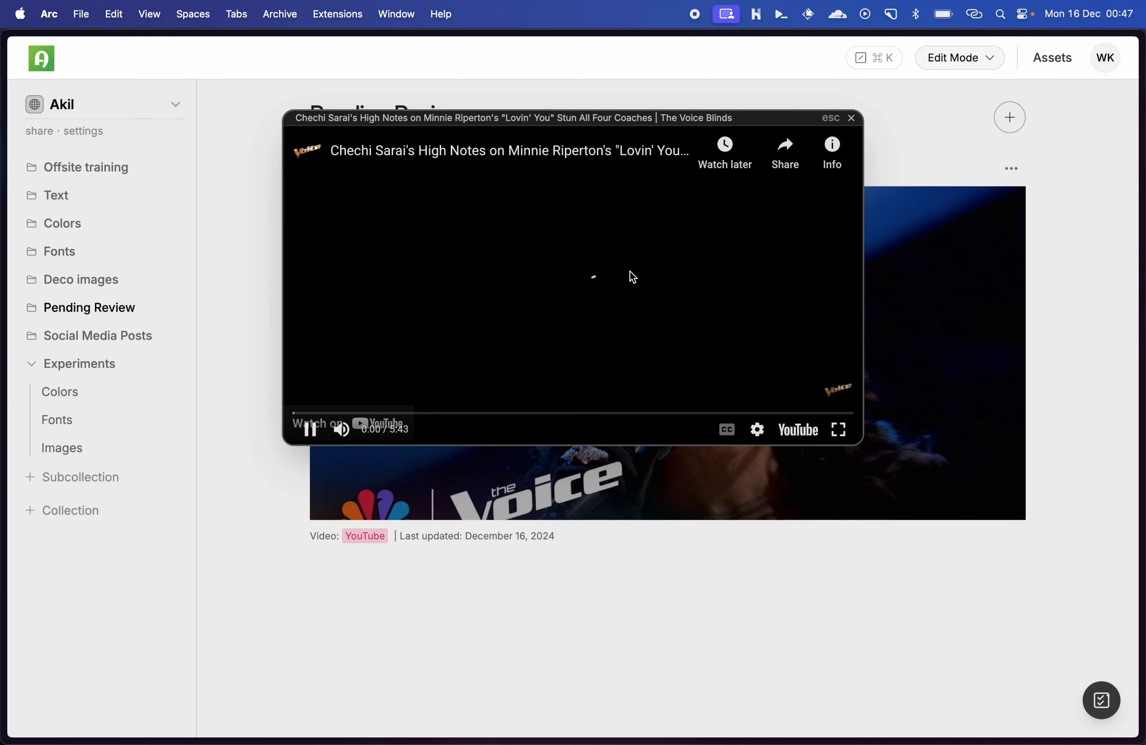
left_click(967, 454)
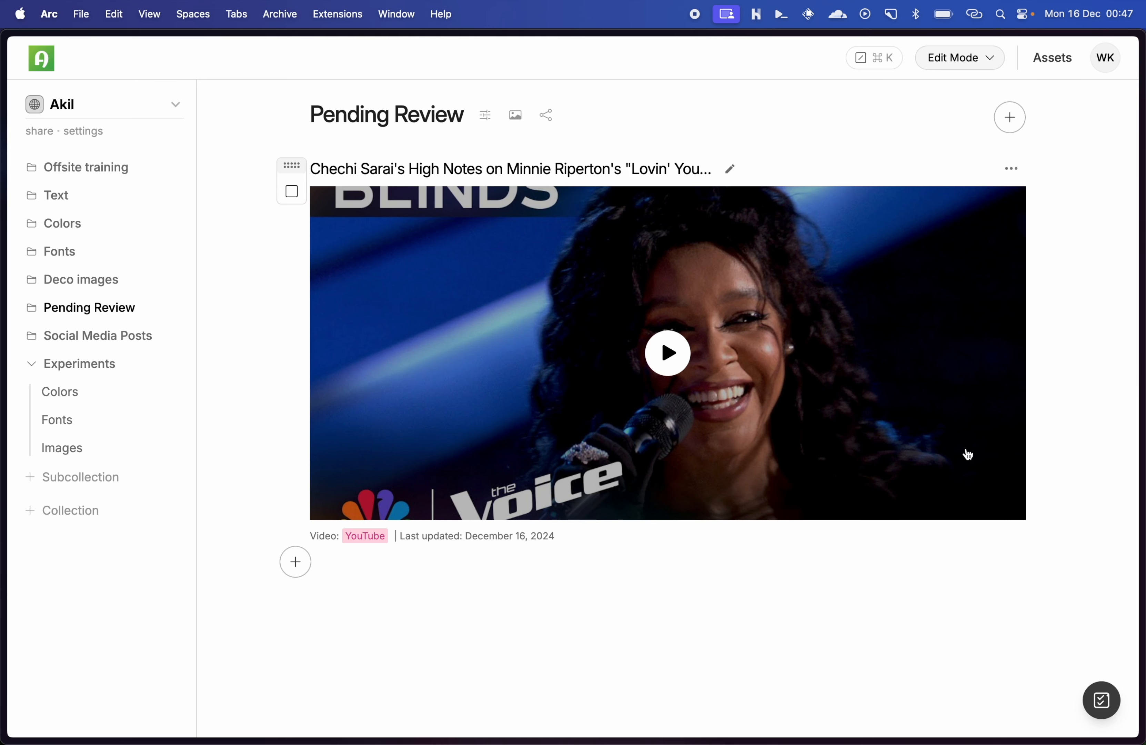
Step: Upload the View mode PDF, a TTF font and the New banner music mini MP4 from Finder to the Pending Review collection
left_click(1011, 122)
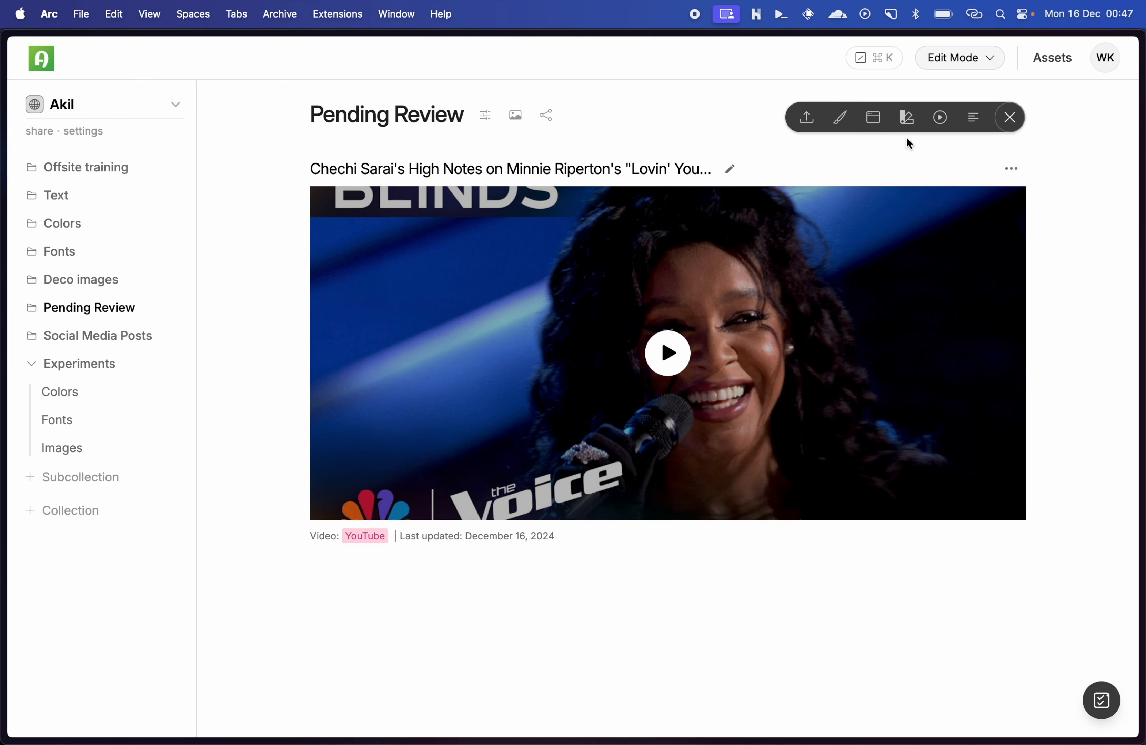
left_click(806, 119)
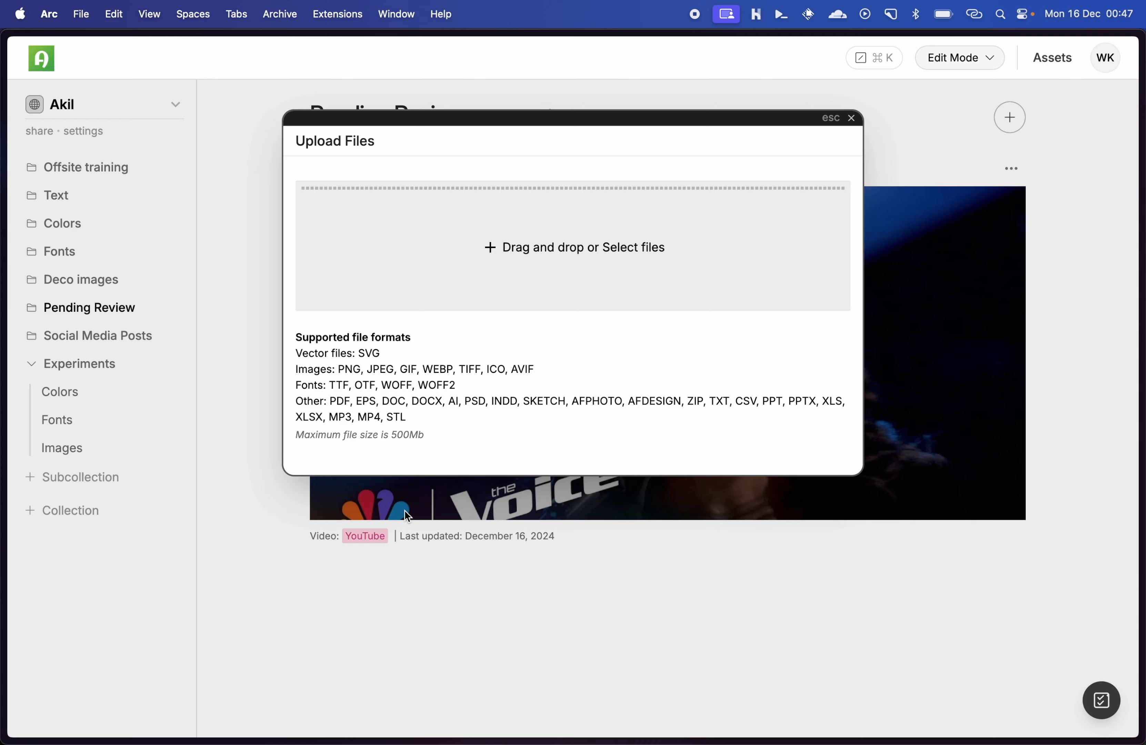
key("super+Tab")
key("super+Tab")
key("super+Tab")
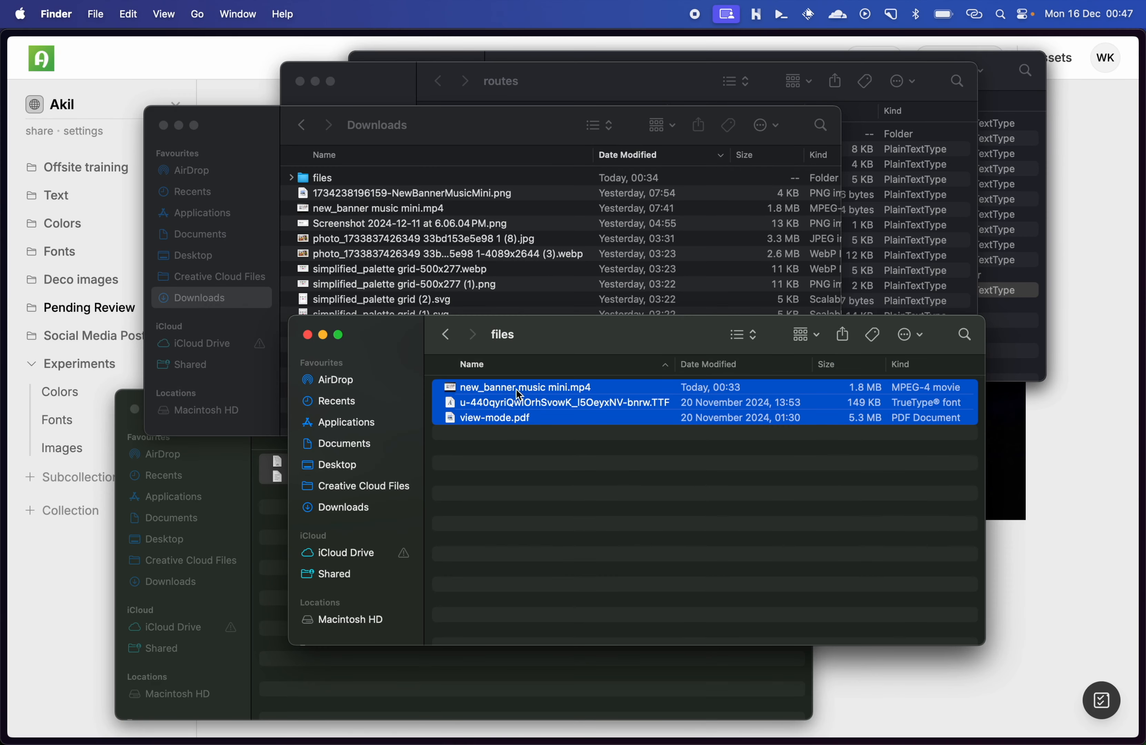
key("super+Tab")
left_click_drag(516, 388, 583, 297)
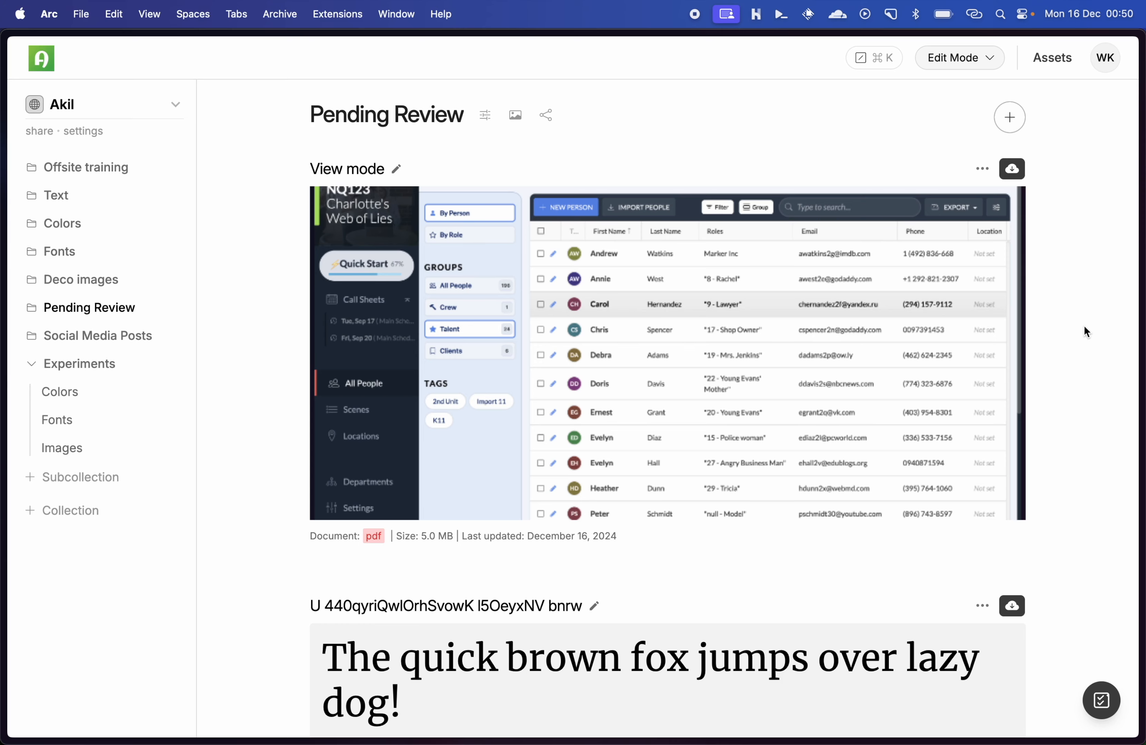
Step: Look over the uploaded assets and preview the View mode PDF
scroll(1084, 327, "down", 20)
scroll(1084, 326, "up", 7)
scroll(1083, 325, "down", 5)
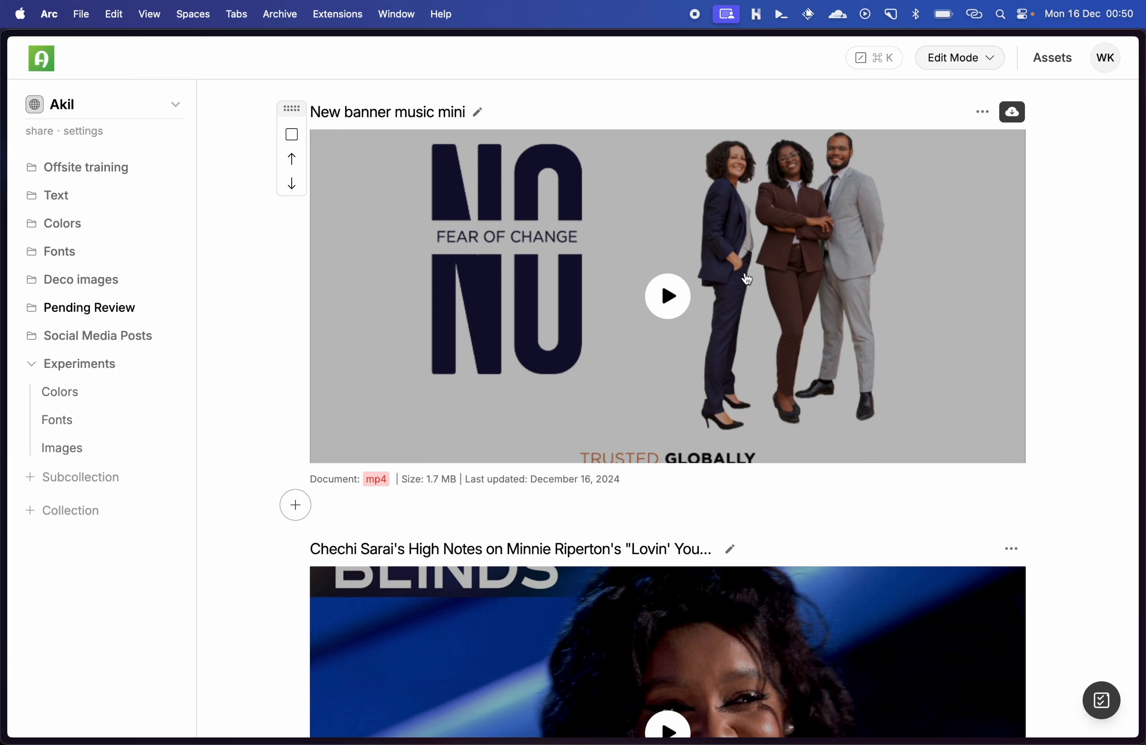
scroll(749, 276, "up", 12)
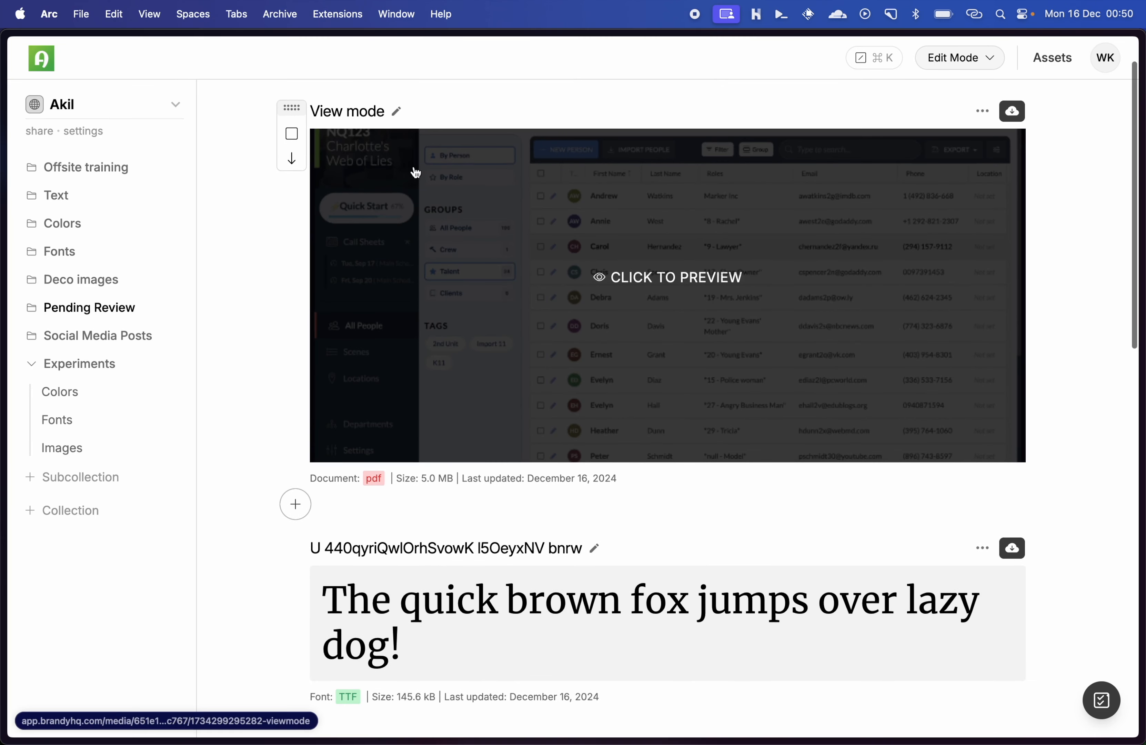
left_click(765, 283)
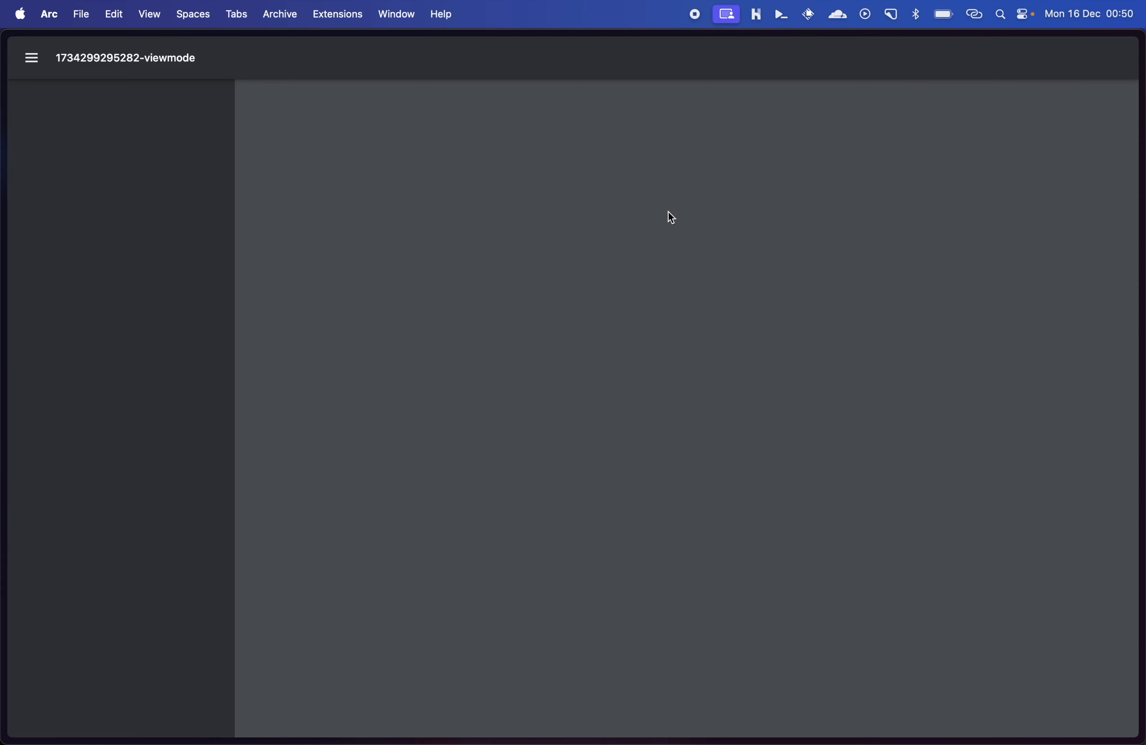
key("super+w")
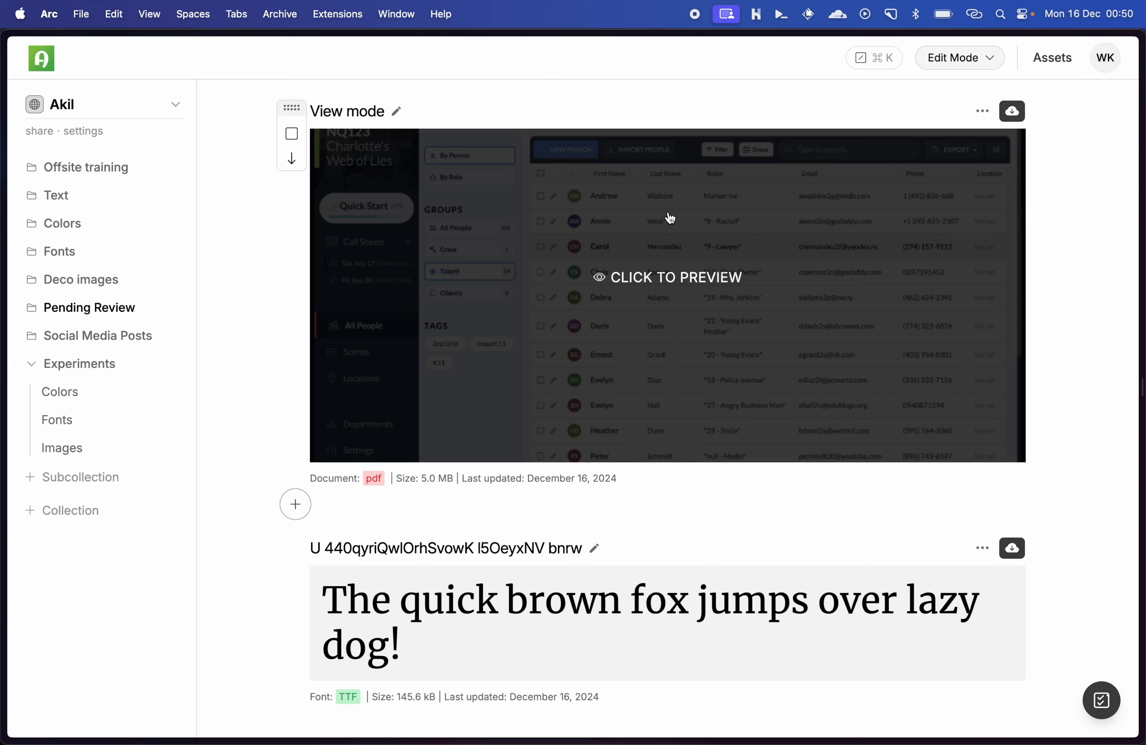
Step: Preview the New banner music mini video with its sound unmuted, and close the preview
scroll(1077, 389, "down", 7)
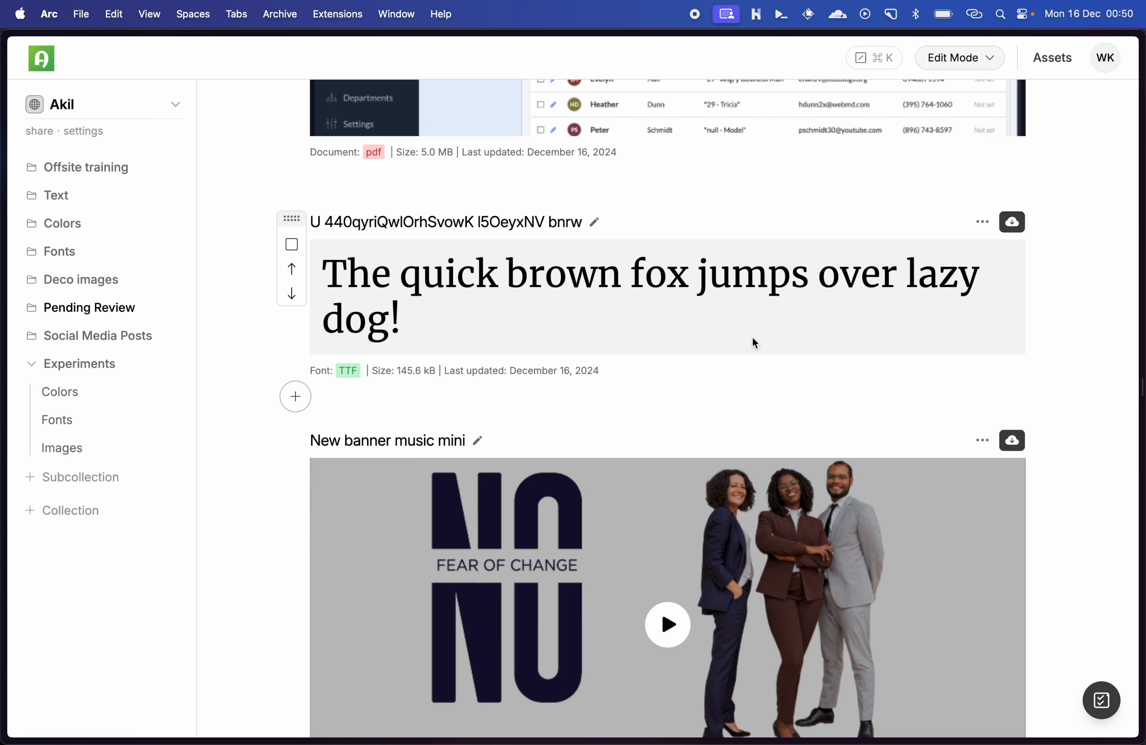
scroll(1035, 444, "down", 5)
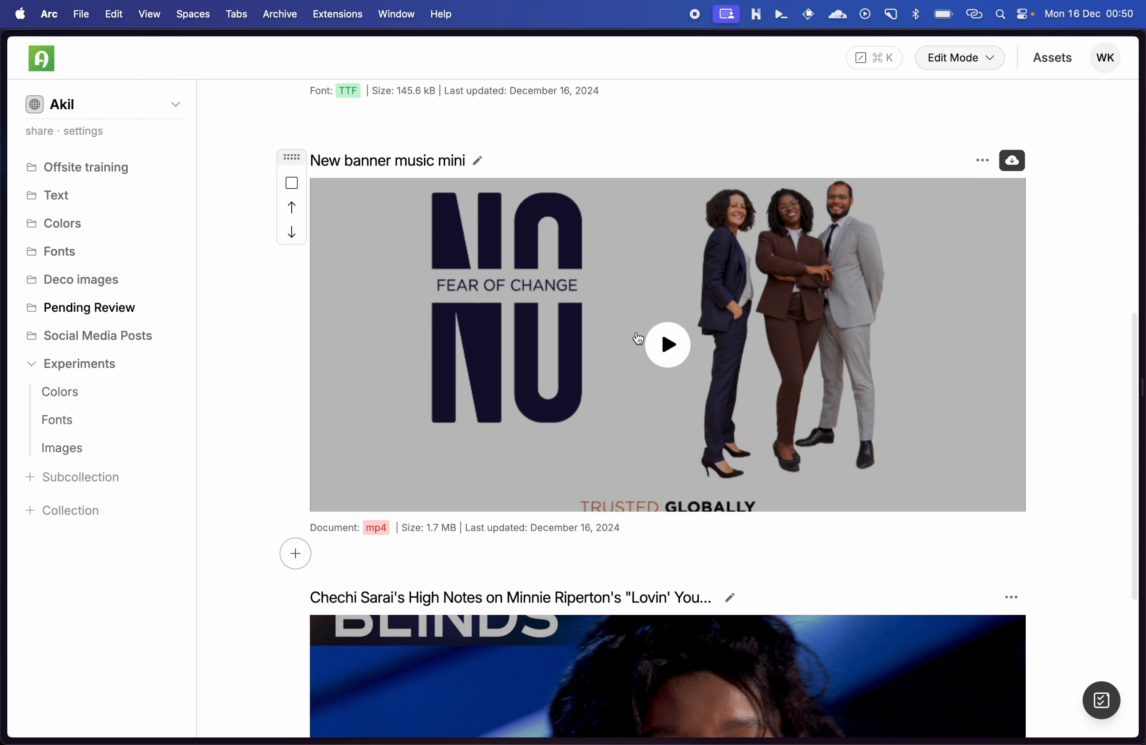
left_click(673, 341)
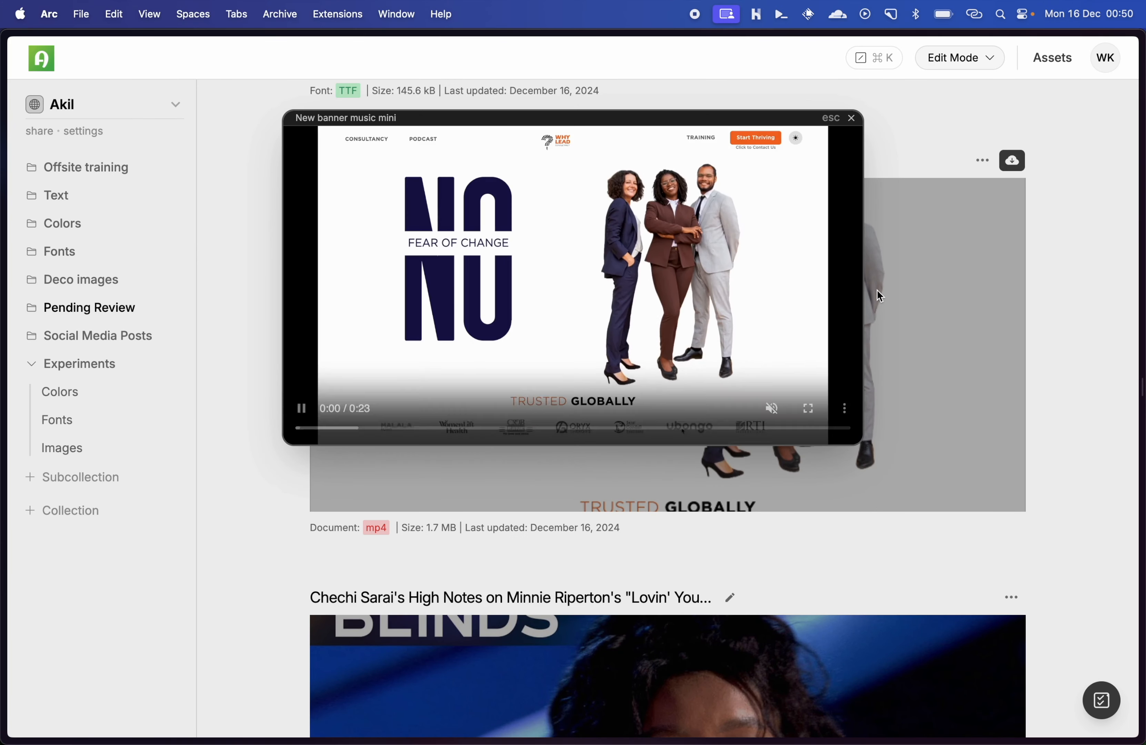
left_click(772, 410)
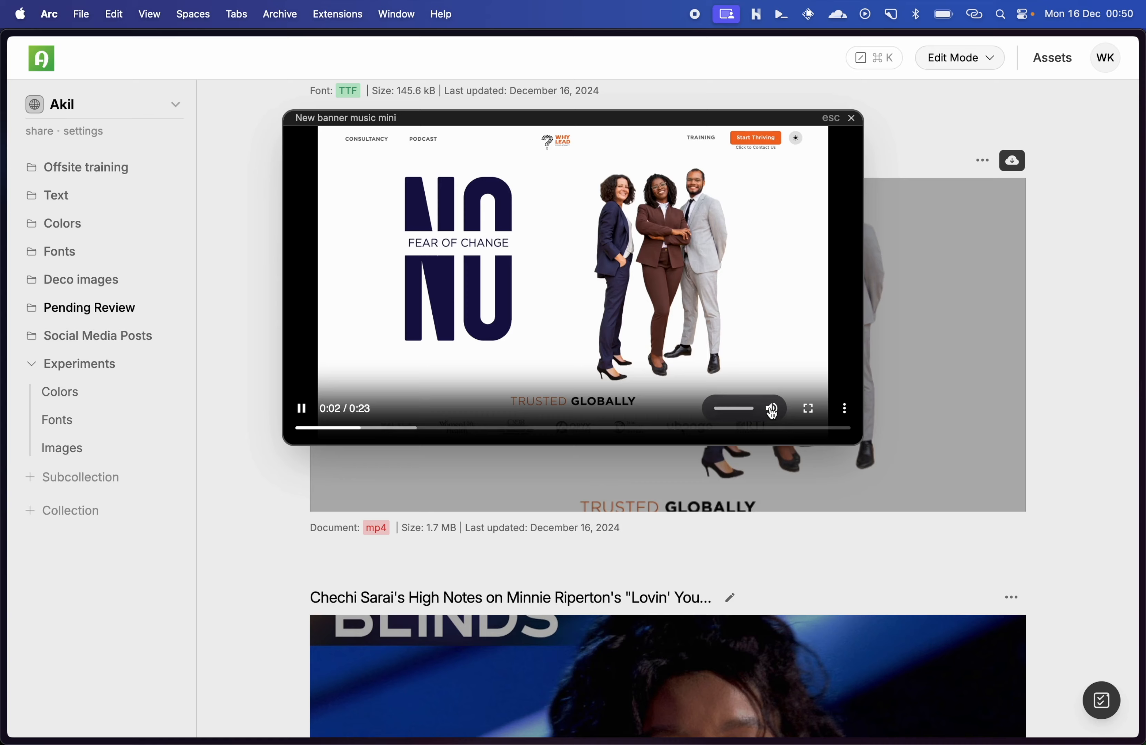
left_click(1060, 333)
scroll(1059, 331, "down", 6)
scroll(1060, 331, "up", 20)
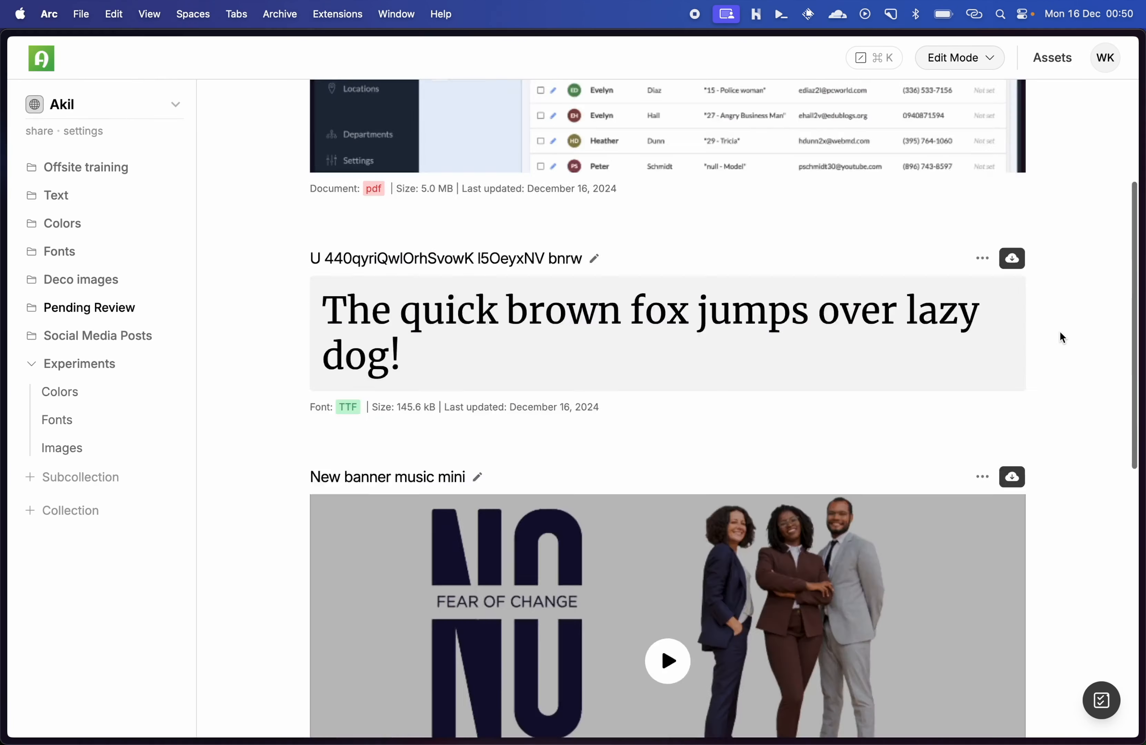
Step: Apply the Two Column Grid layout to the Pending Review collection
key("super+k")
type("grid")
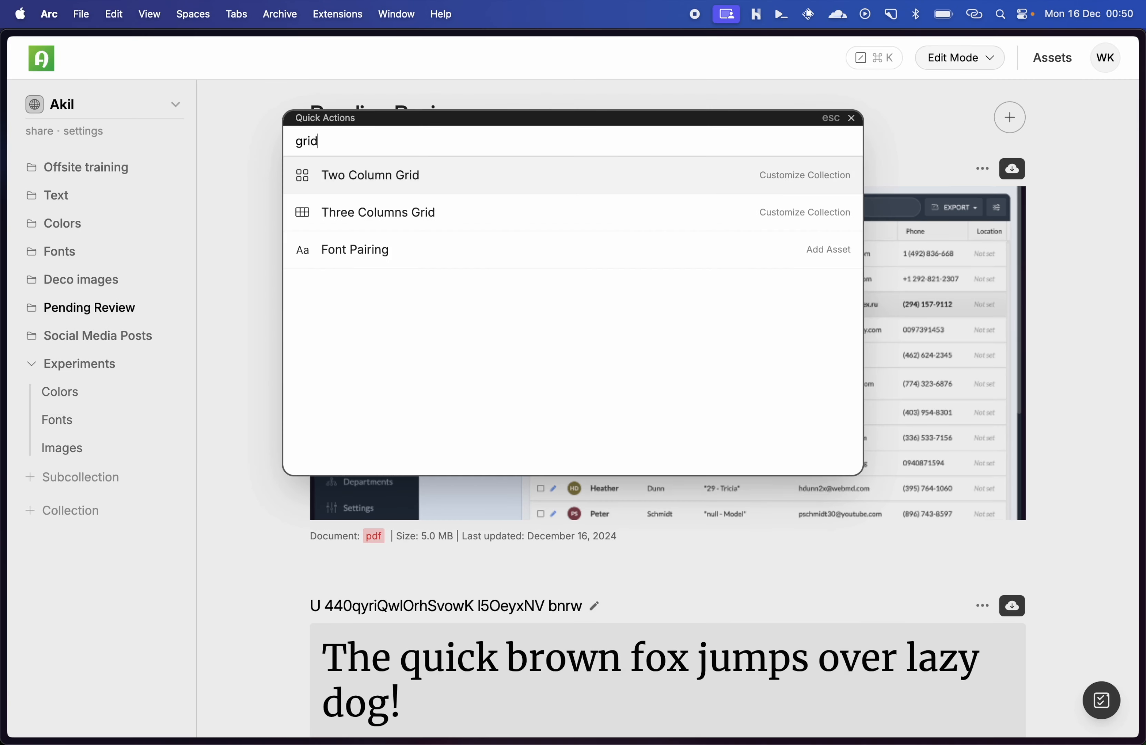
key("Return")
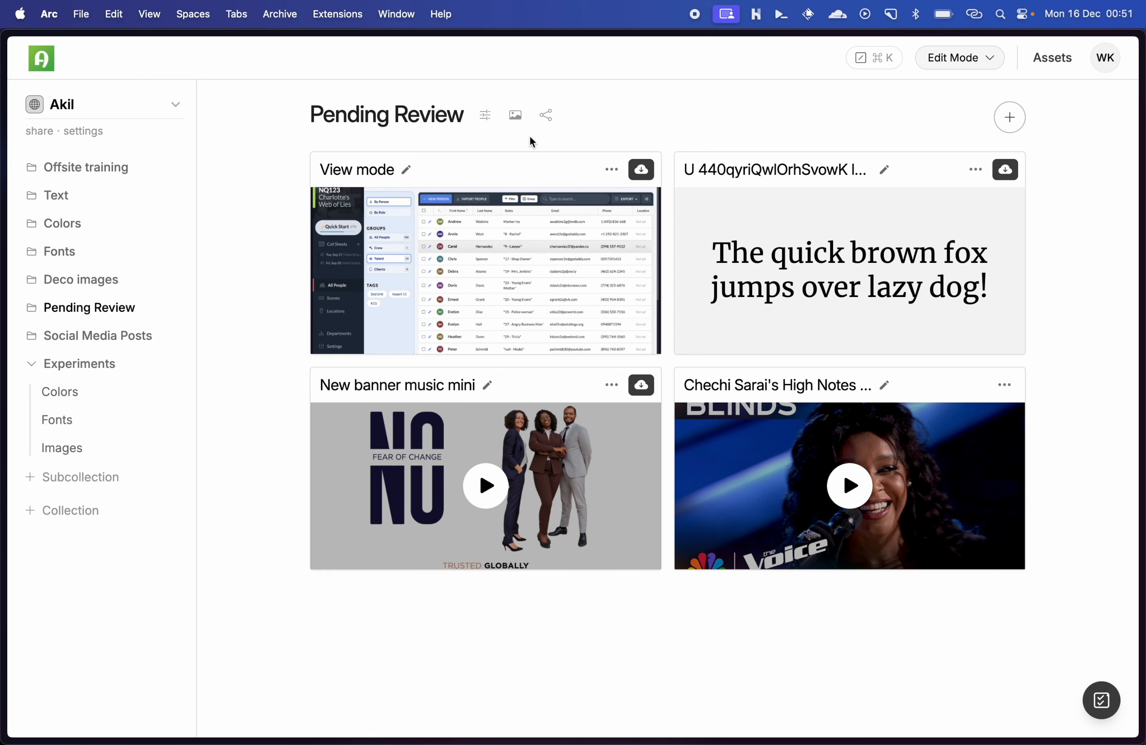
Step: Make the Pending Review collection private in its customization settings
left_click(485, 117)
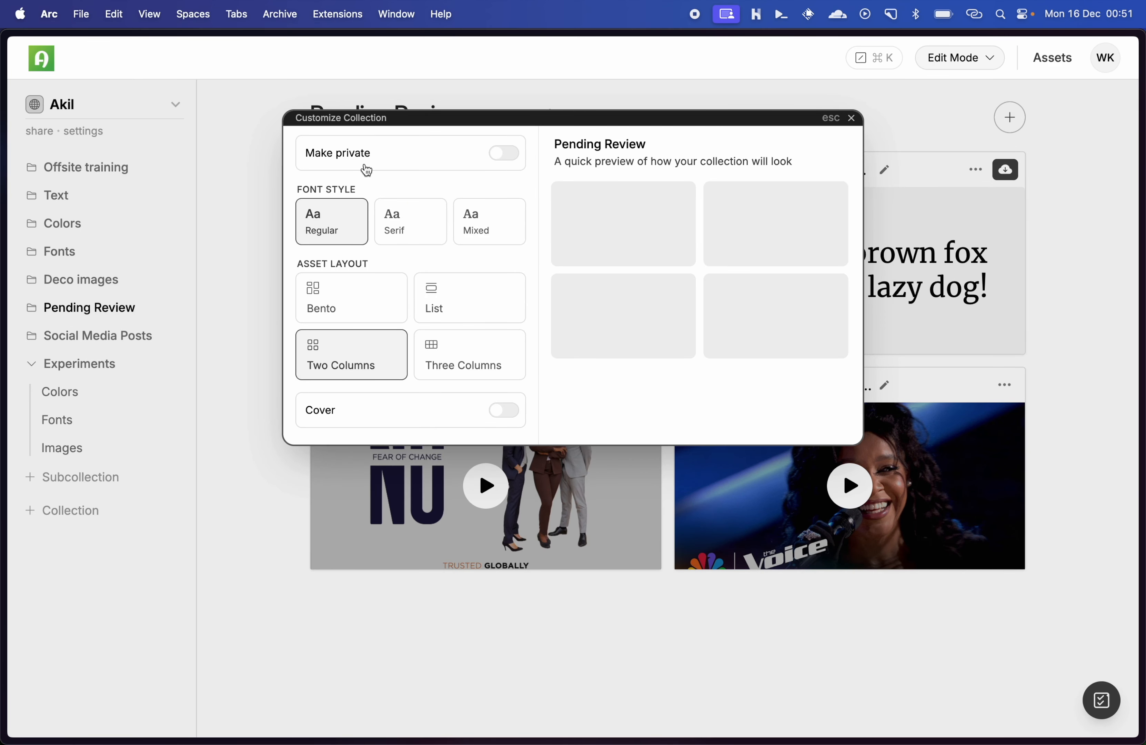
left_click(509, 153)
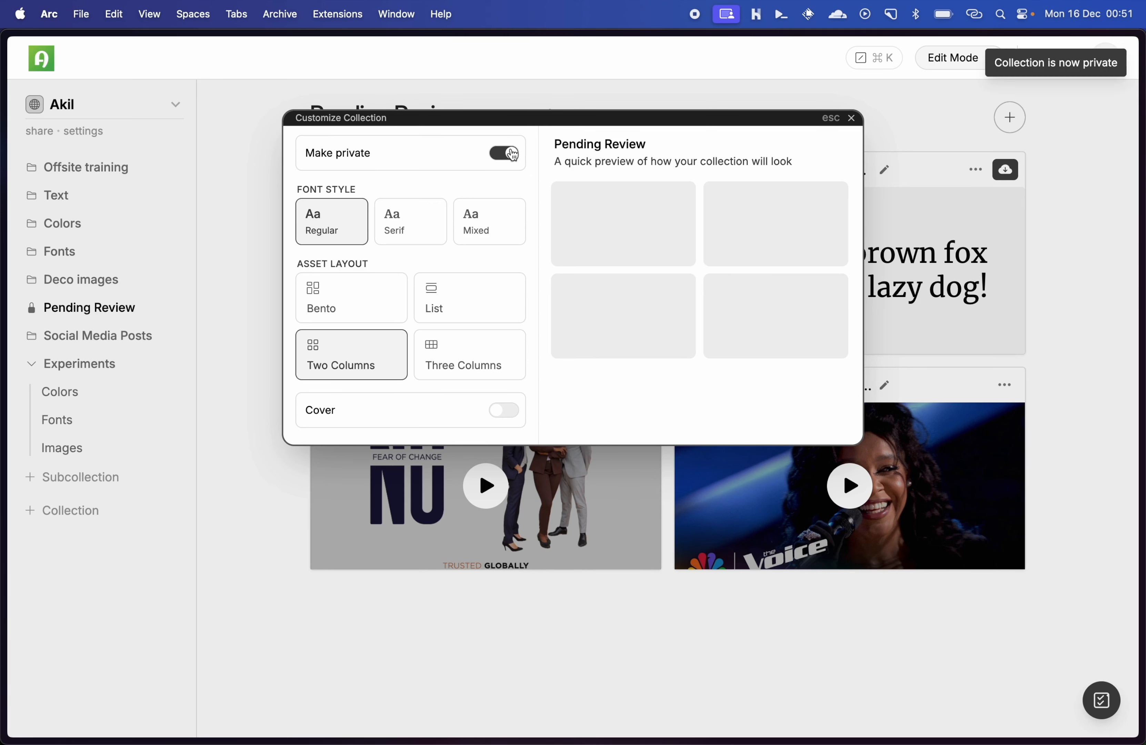
left_click(1036, 231)
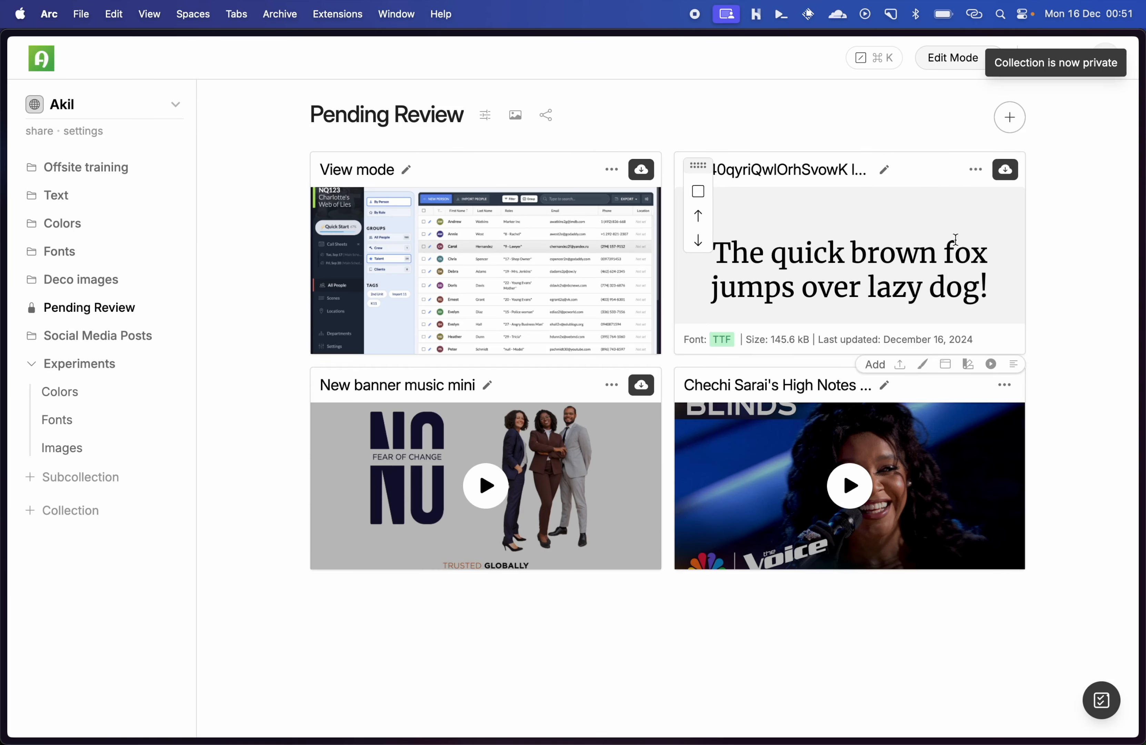
Step: Switch the brand space to view mode to check which collections visitors can see, and return to edit mode
key("super+k")
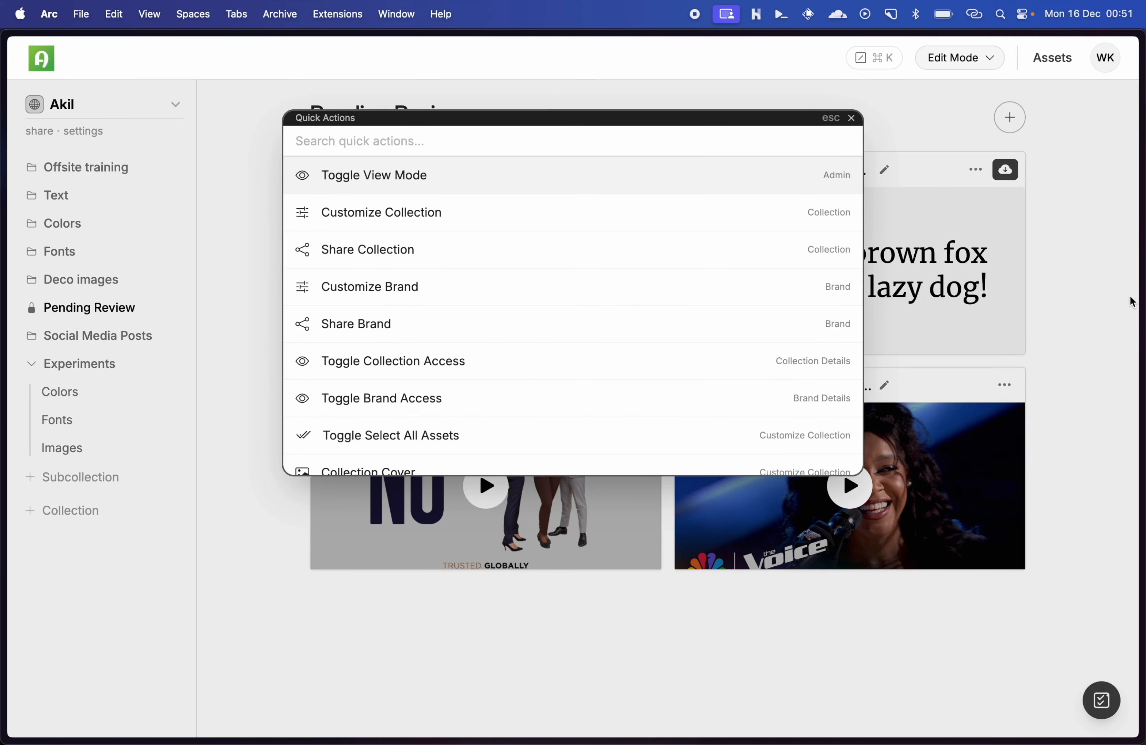
key("Return")
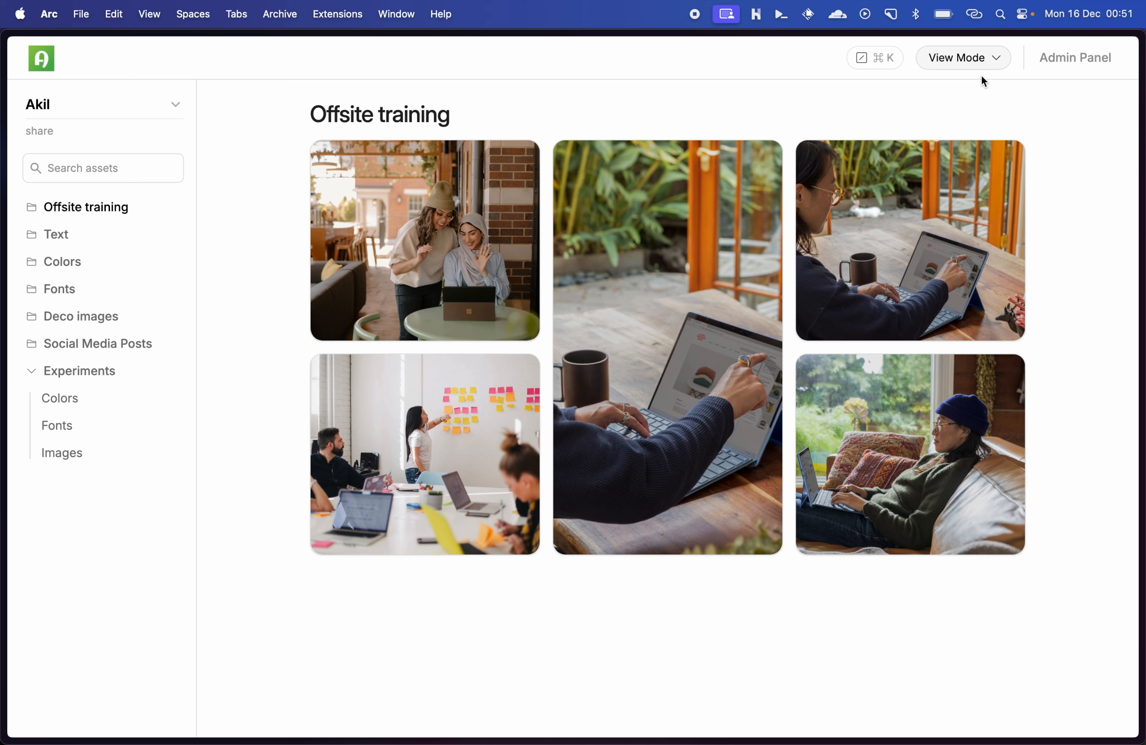
key("super+k")
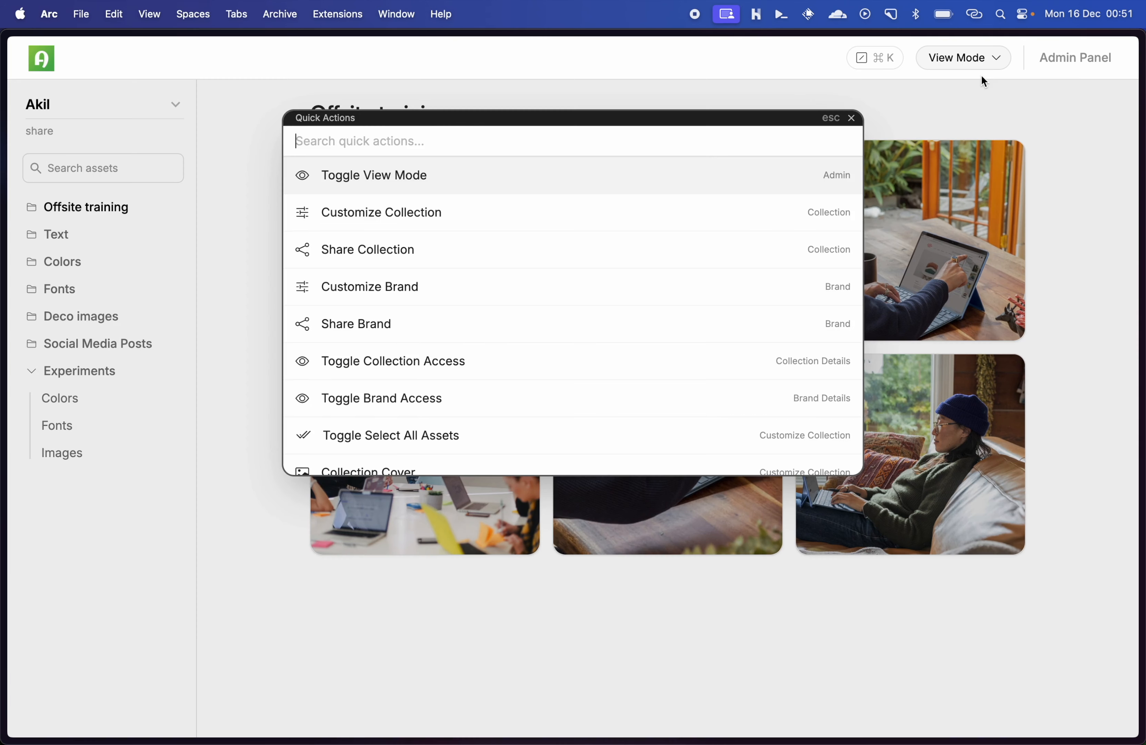
key("Return")
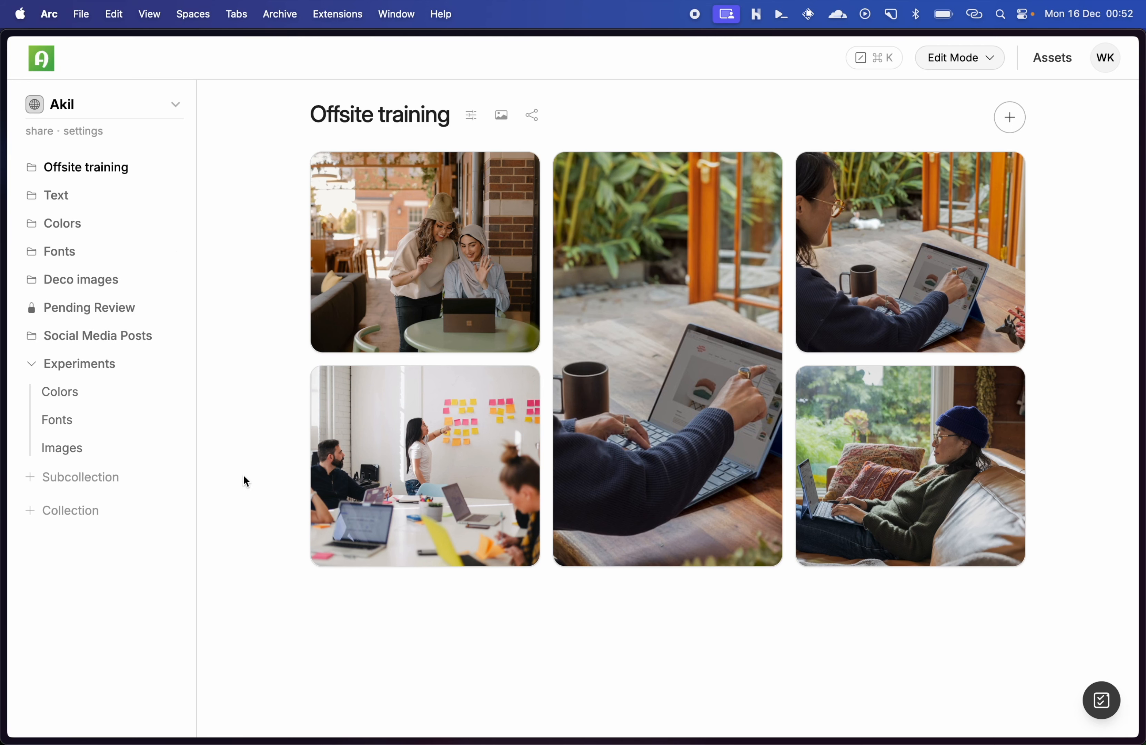
Step: Open the Offsite training collection's customization settings through the quick actions list, and close them without changes
key("cmd+k")
key("Down")
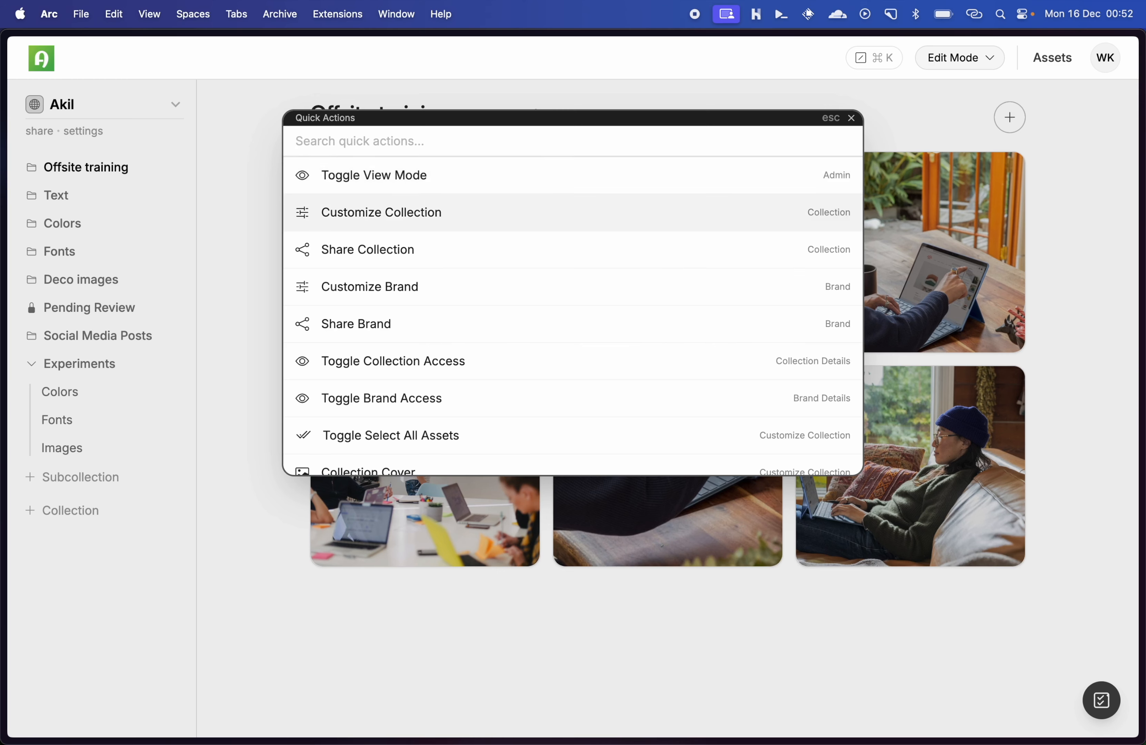
key("Return")
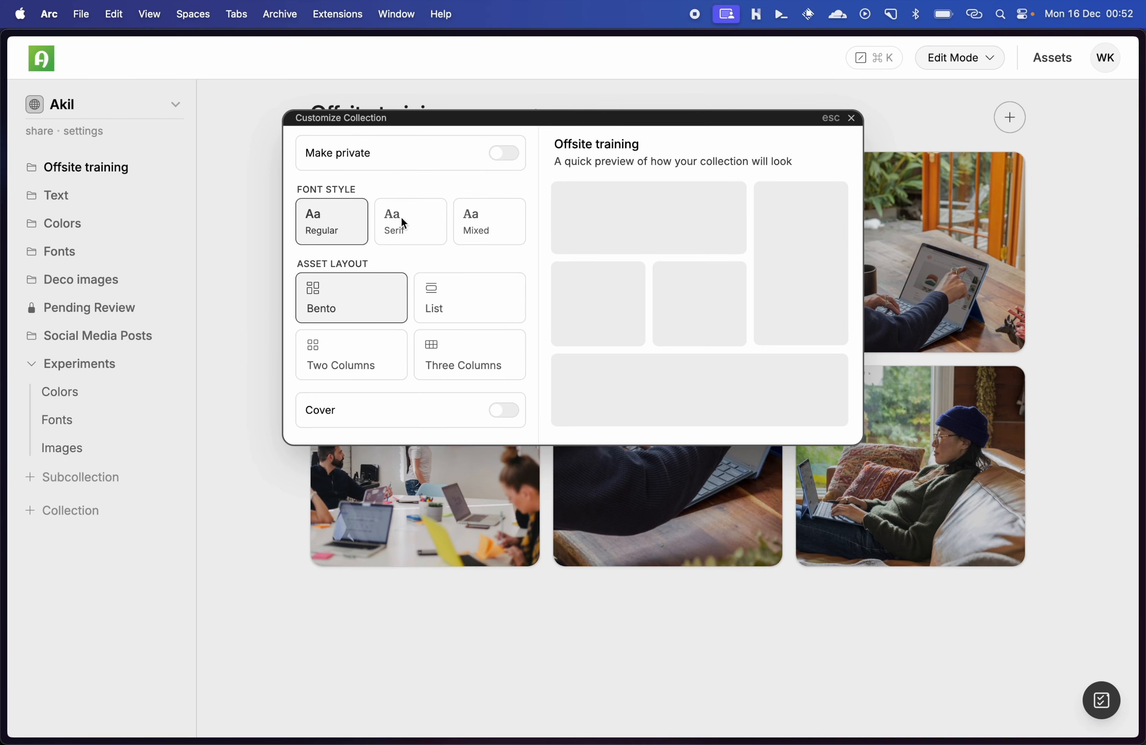
key("Escape")
Step: Make the Pending Review collection public by turning off its private setting, and close the customization settings
left_click(99, 308)
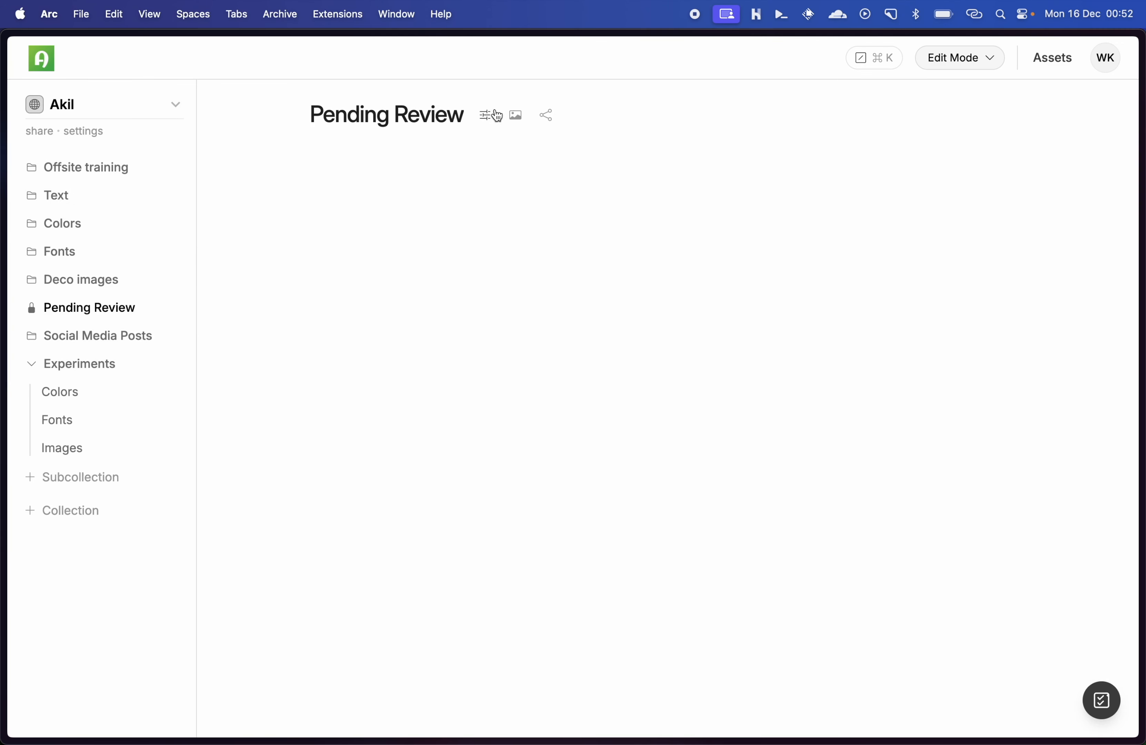
left_click(485, 115)
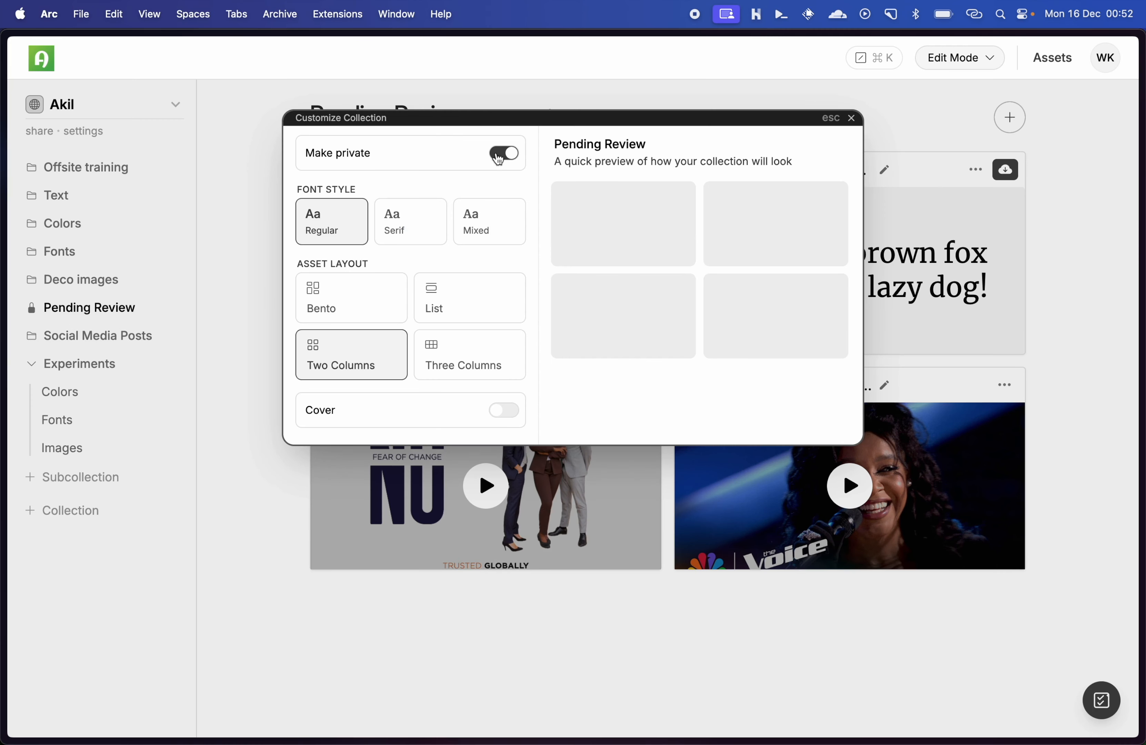
left_click(500, 153)
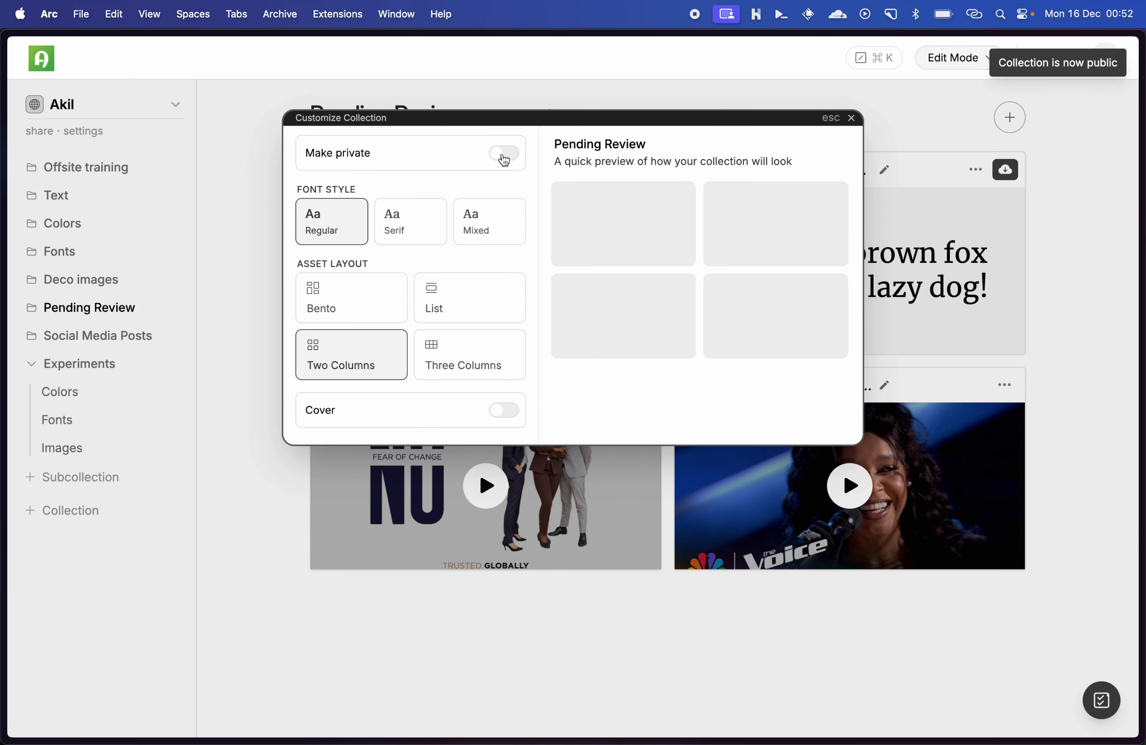
left_click(221, 431)
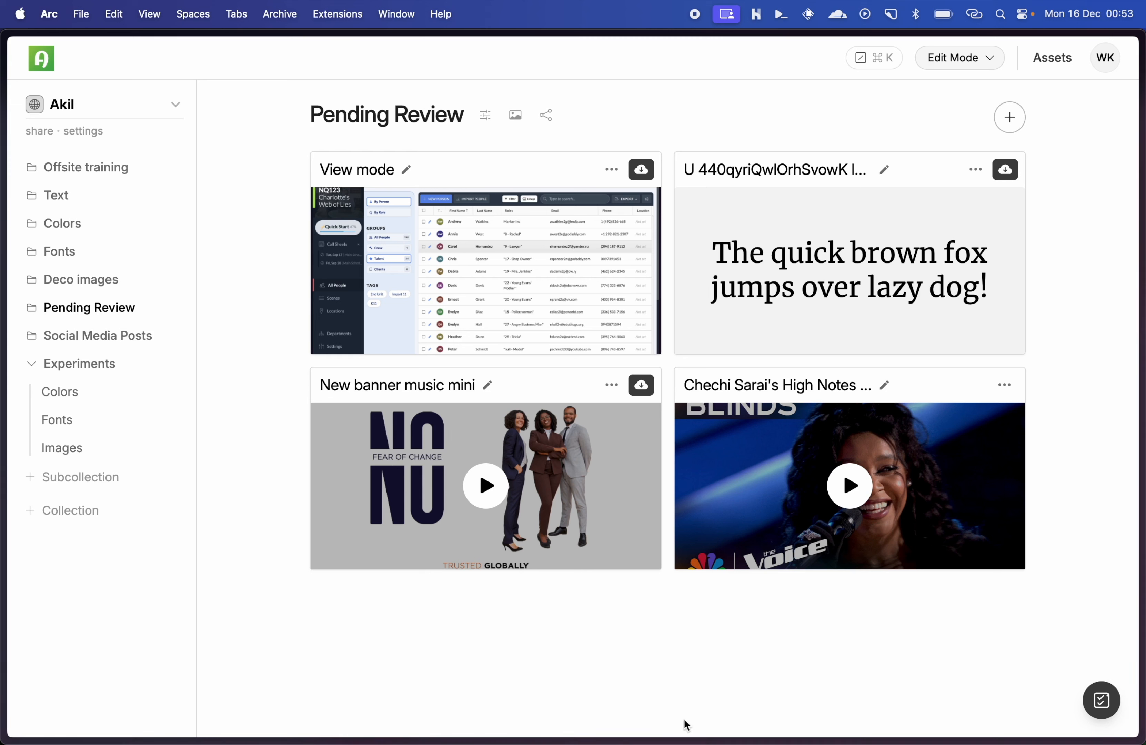
Step: Switch the Akil brand's embed format to URL in its sharing options and copy the embed URL
left_click(47, 132)
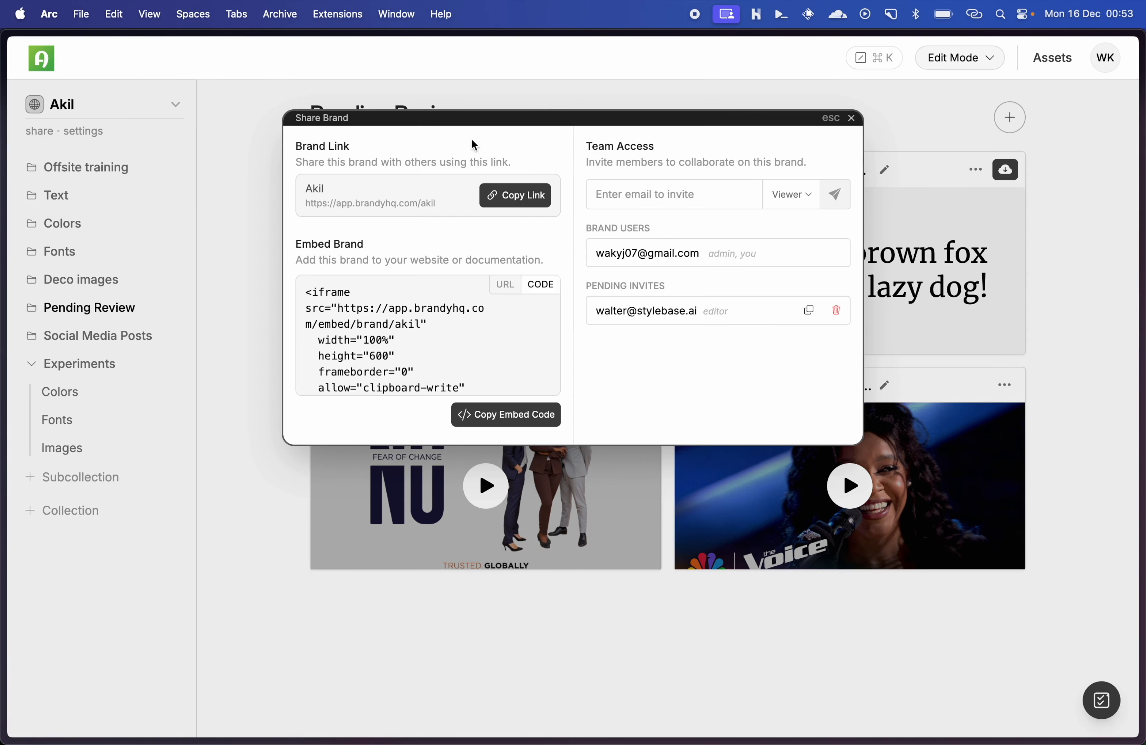
left_click(504, 286)
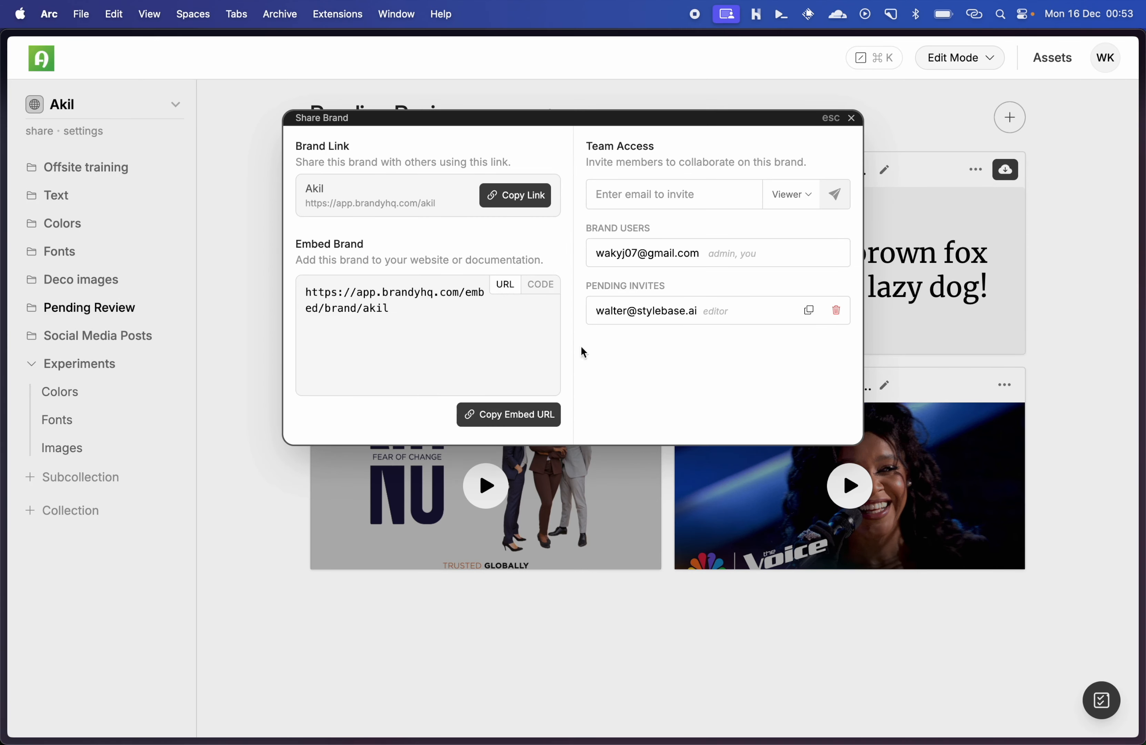
left_click(519, 414)
Step: Open the copied embed URL in a new browser tab to check the visitor view, return to Pending Review and close the brand sharing options
mouse_move(60, 341)
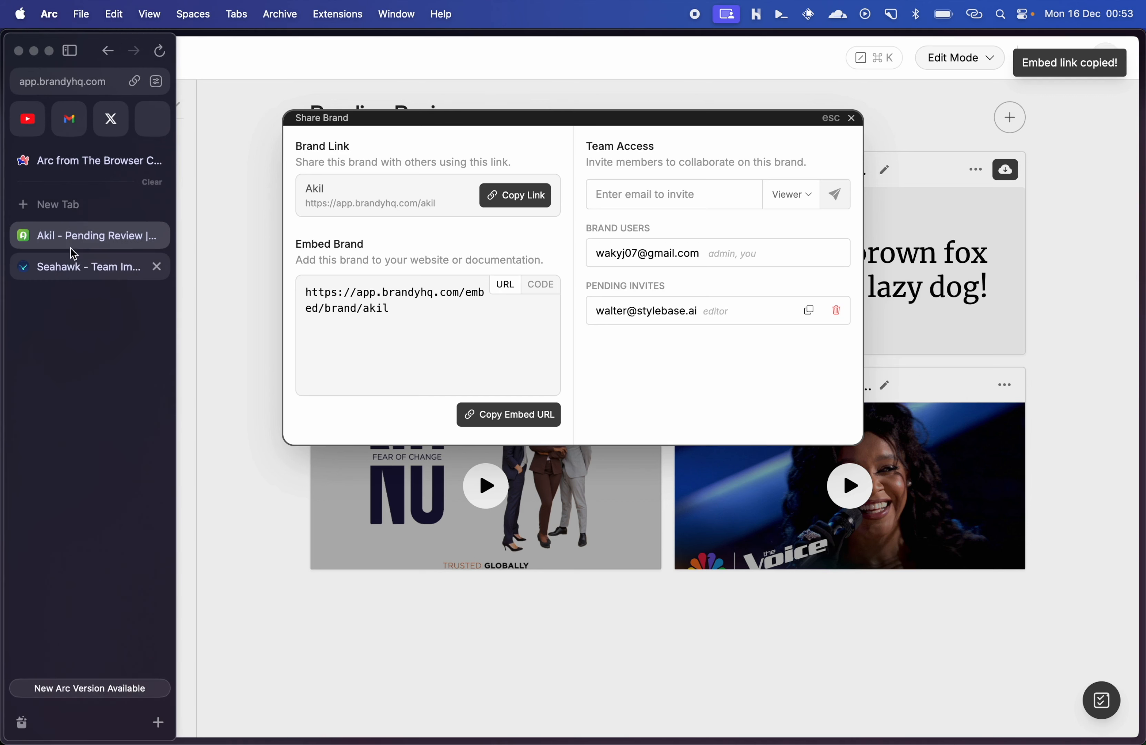
left_click(52, 210)
key("super+v")
key("Return")
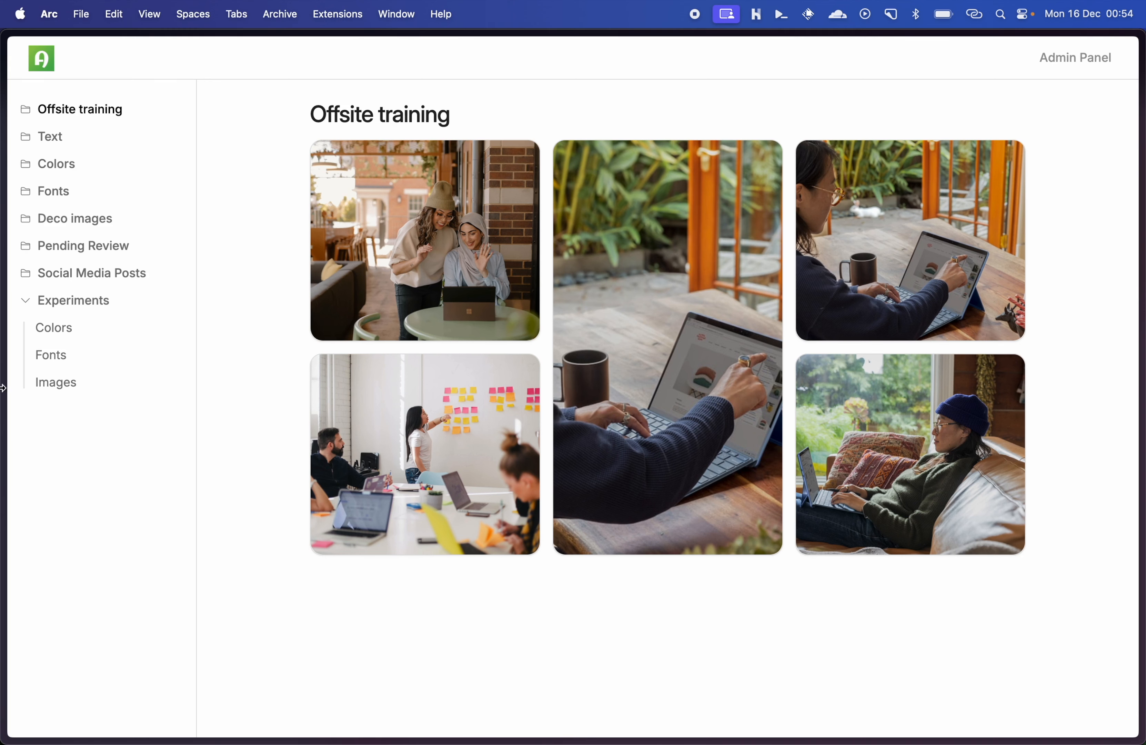
mouse_move(1, 380)
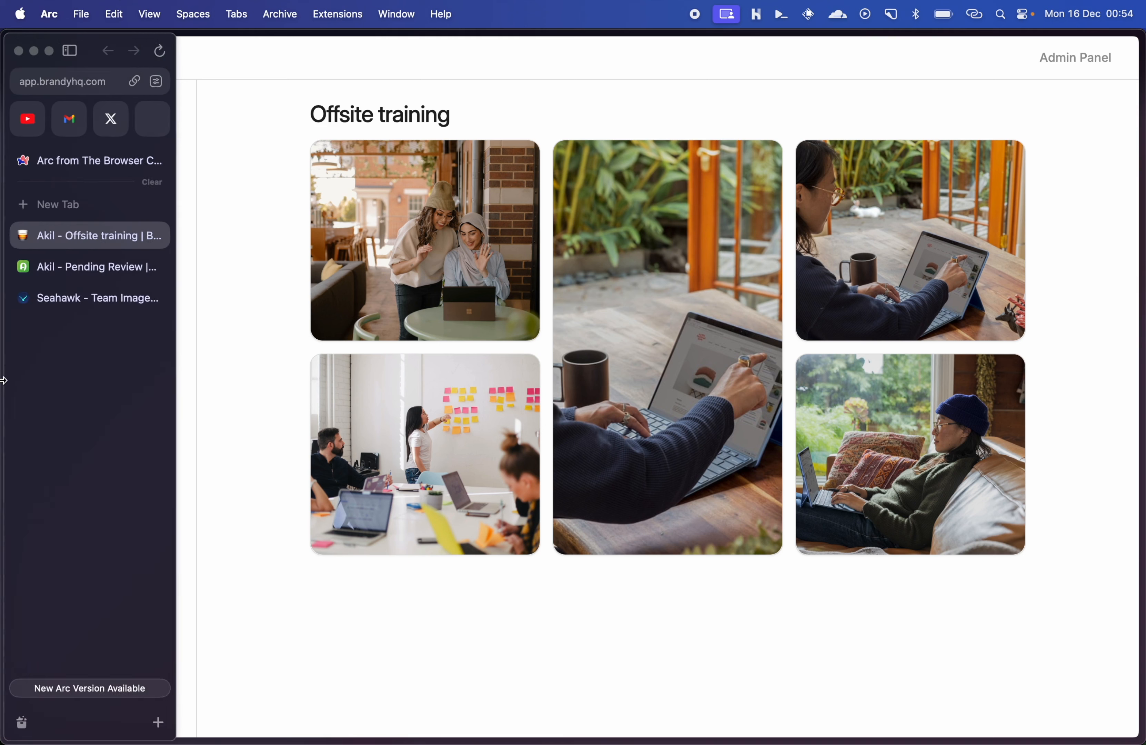
left_click(71, 267)
left_click(258, 489)
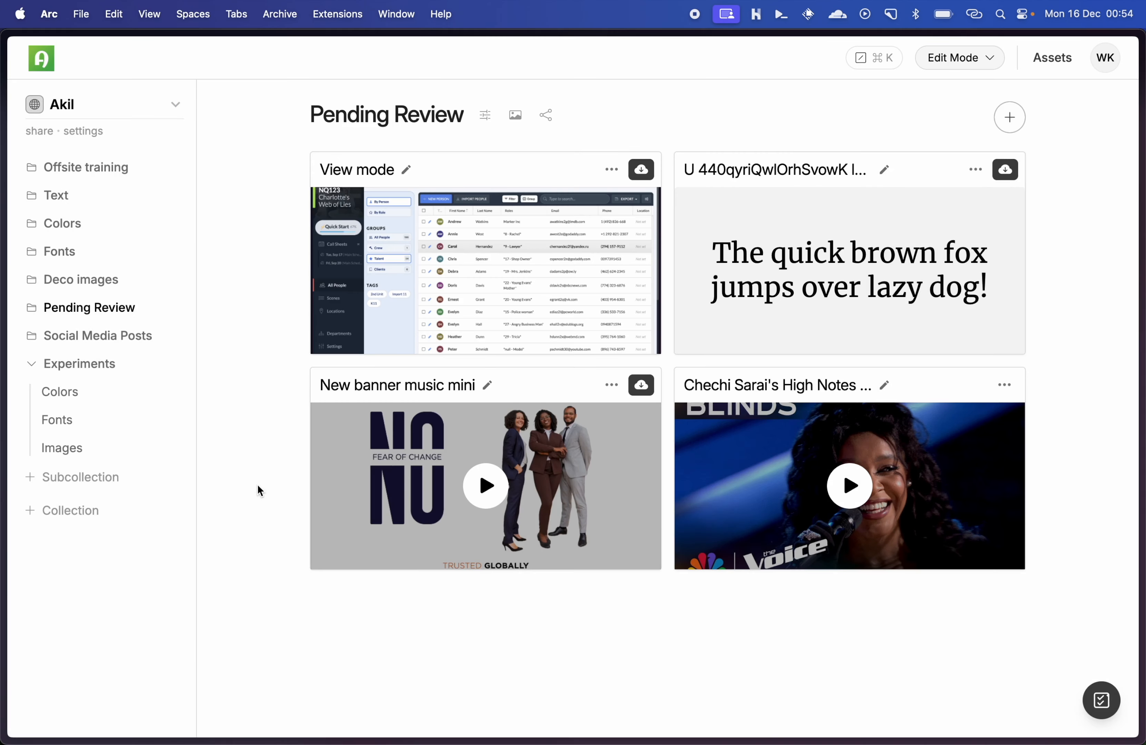
left_click(173, 312)
left_click(173, 311)
left_click(172, 311)
left_click(173, 311)
left_click(173, 170)
left_click(174, 169)
Step: Open the Pending Review collection's sharing options and close them
left_click(544, 118)
left_click(622, 100)
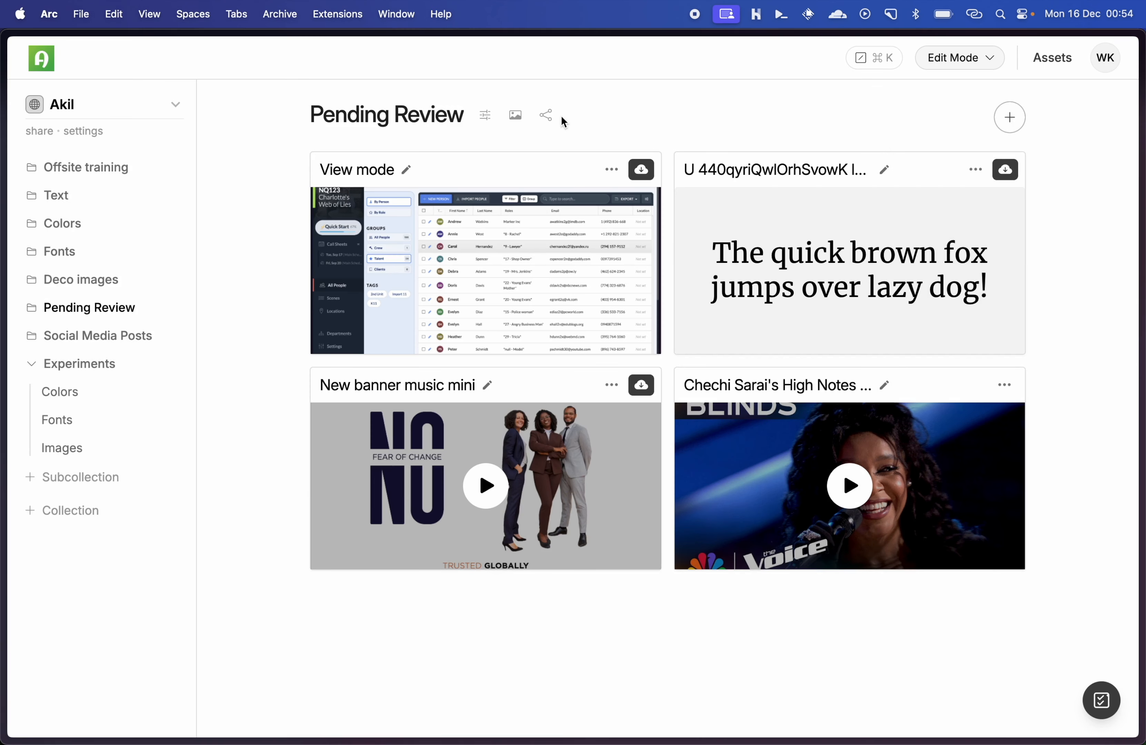